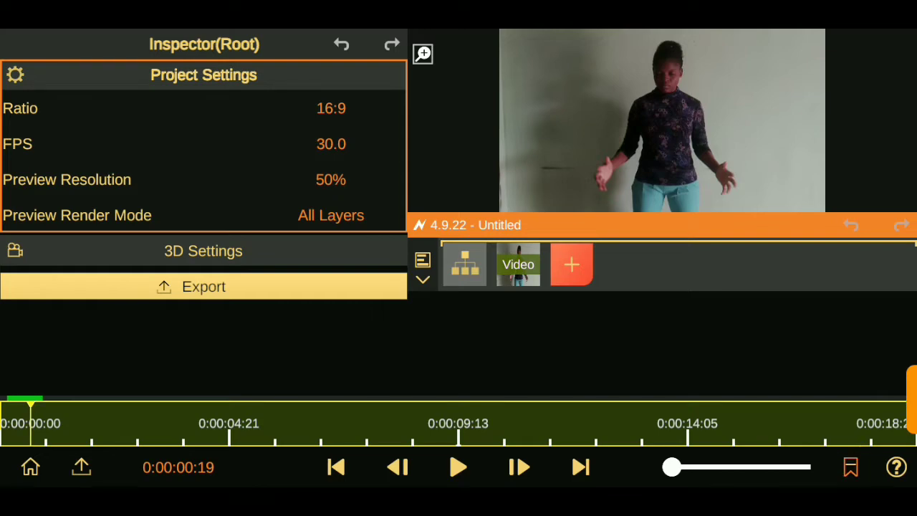
Begin adding a layer to the 16:9, 30 fps project holding the person video.
{"action": "left_click", "coordinate": [571, 264]}
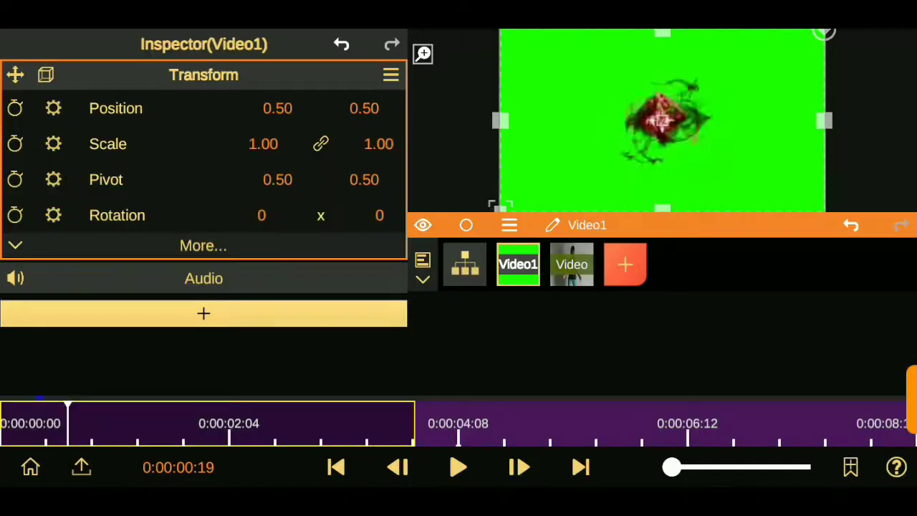
Scale the fire clip to 0.40, rotate it about -91 and move it onto the hand.
{"action": "left_click", "coordinate": [464, 264]}
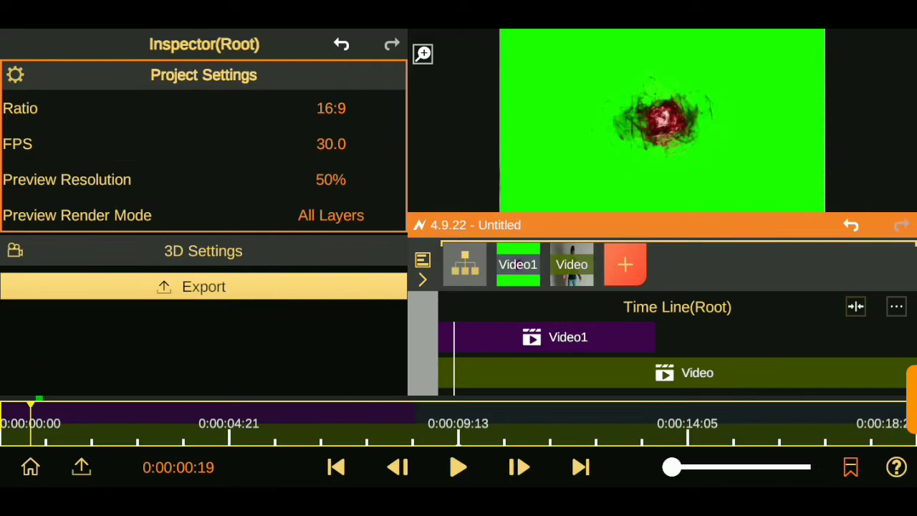
{"action": "left_click", "coordinate": [600, 339]}
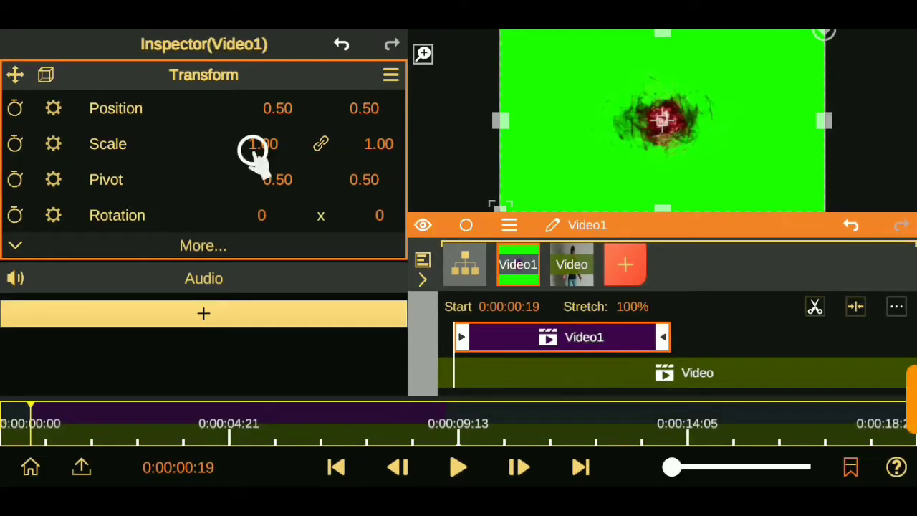
{"action": "left_click_drag", "start_coordinate": [254, 151], "coordinate": [254, 294]}
{"action": "left_click_drag", "start_coordinate": [364, 108], "coordinate": [358, 179]}
{"action": "left_click_drag", "start_coordinate": [277, 107], "coordinate": [197, 118]}
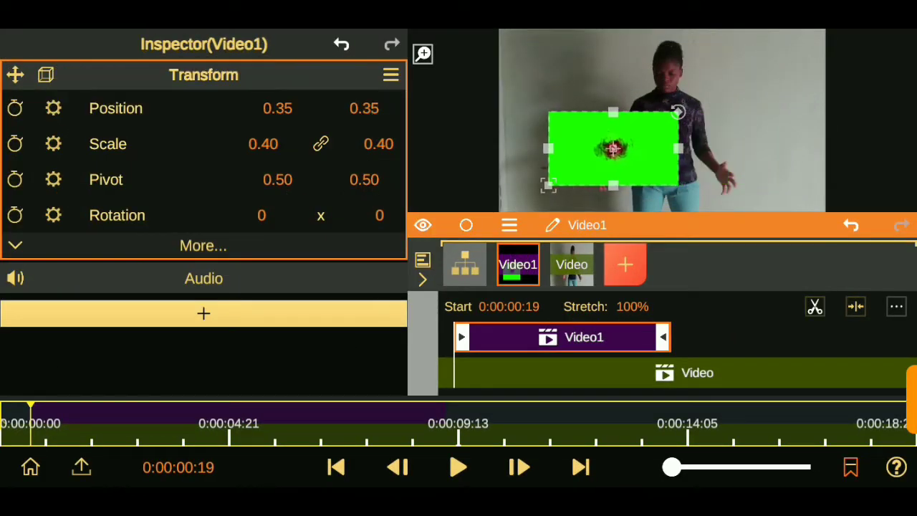
{"action": "left_click_drag", "start_coordinate": [379, 215], "coordinate": [297, 334]}
{"action": "left_click_drag", "start_coordinate": [364, 108], "coordinate": [353, 160]}
Apply Mask > Chroma Key to the fire layer, tuning red intensity 0.65, blue and alpha clip.
{"action": "left_click", "coordinate": [124, 319]}
{"action": "left_click", "coordinate": [105, 201]}
{"action": "left_click", "coordinate": [204, 160]}
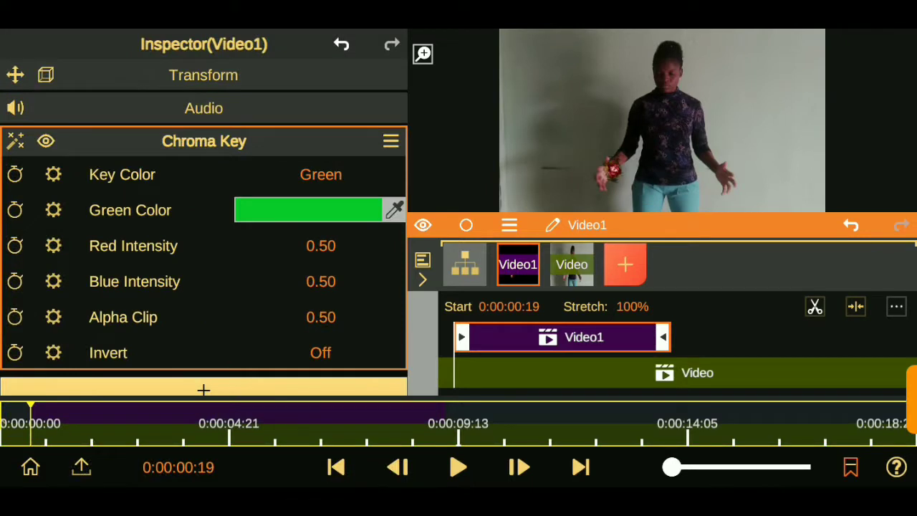
{"action": "left_click_drag", "start_coordinate": [320, 246], "coordinate": [308, 183]}
{"action": "mouse_move", "coordinate": [320, 281]}
{"action": "left_mouse_down"}
{"action": "mouse_move", "coordinate": [293, 225]}
{"action": "mouse_move", "coordinate": [290, 174]}
{"action": "left_mouse_up"}
{"action": "mouse_move", "coordinate": [320, 318]}
{"action": "left_mouse_down"}
{"action": "mouse_move", "coordinate": [315, 131]}
{"action": "mouse_move", "coordinate": [323, 337]}
{"action": "left_mouse_up"}
Switch the fire layer to a 3D transform and roughly place it on the hand.
{"action": "left_click", "coordinate": [152, 77]}
{"action": "left_click_drag", "start_coordinate": [263, 144], "coordinate": [258, 115]}
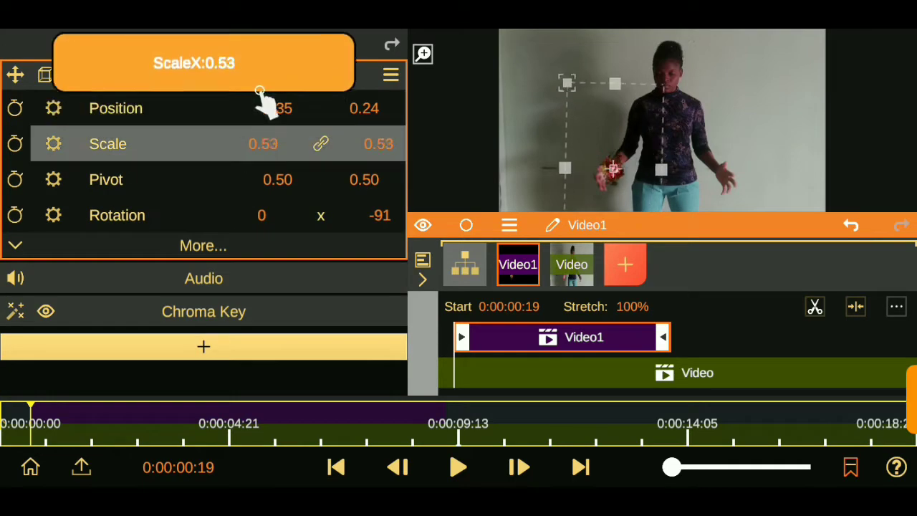
{"action": "left_click", "coordinate": [50, 77]}
{"action": "left_click_drag", "start_coordinate": [320, 109], "coordinate": [319, 120]}
{"action": "left_click_drag", "start_coordinate": [262, 109], "coordinate": [190, 118]}
{"action": "left_click_drag", "start_coordinate": [378, 180], "coordinate": [362, 229]}
{"action": "mouse_move", "coordinate": [320, 109]}
{"action": "left_mouse_down"}
{"action": "mouse_move", "coordinate": [216, 105]}
{"action": "mouse_move", "coordinate": [315, 104]}
{"action": "left_mouse_up"}
Fine-tune the fire's position to -0.34, -0.31, -0.01 and its scale to 1.03.
{"action": "left_click_drag", "start_coordinate": [247, 106], "coordinate": [244, 106]}
{"action": "left_click_drag", "start_coordinate": [320, 108], "coordinate": [318, 109]}
{"action": "left_click_drag", "start_coordinate": [256, 113], "coordinate": [246, 117]}
{"action": "left_click_drag", "start_coordinate": [320, 118], "coordinate": [324, 116]}
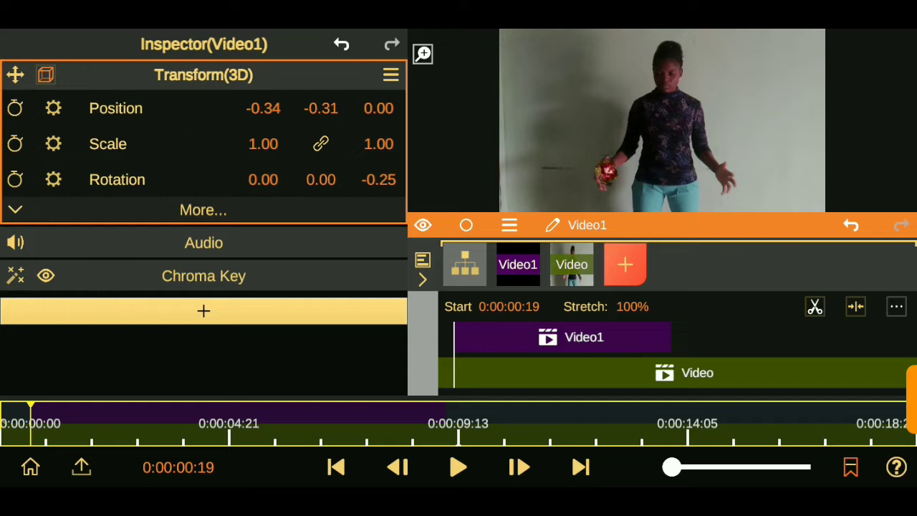
{"action": "left_click_drag", "start_coordinate": [378, 107], "coordinate": [375, 126]}
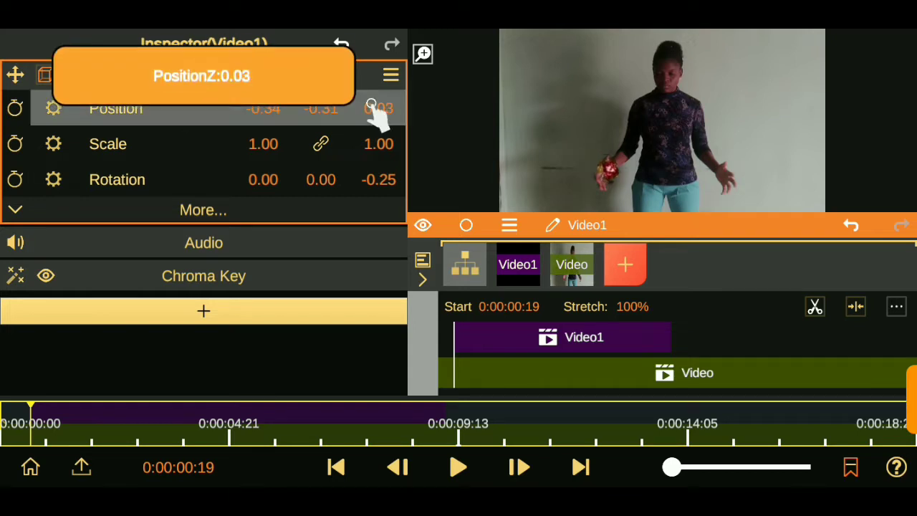
{"action": "left_click_drag", "start_coordinate": [263, 143], "coordinate": [253, 148]}
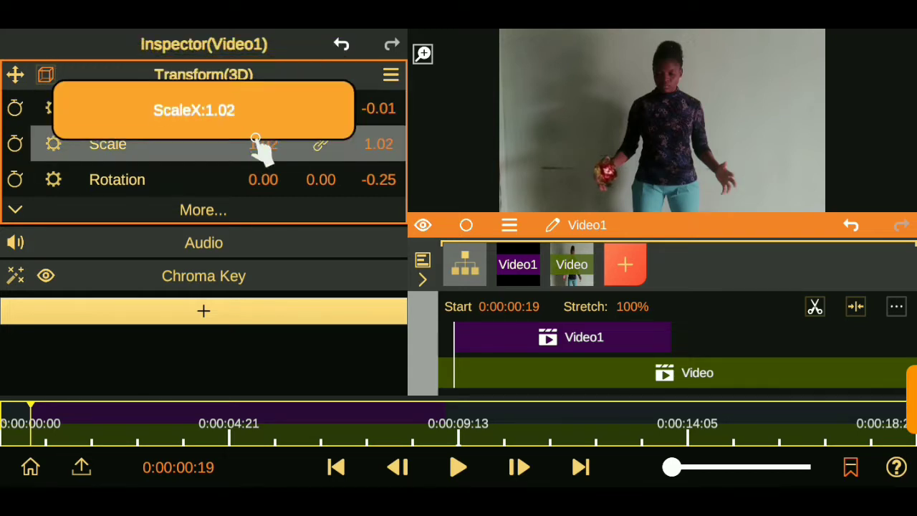
Retune the chroma key to red 0.88, blue 0.91 and alpha clip 0.85.
{"action": "left_click", "coordinate": [179, 275]}
{"action": "left_click_drag", "start_coordinate": [321, 245], "coordinate": [293, 167]}
{"action": "left_click_drag", "start_coordinate": [320, 281], "coordinate": [299, 210]}
{"action": "left_click_drag", "start_coordinate": [320, 317], "coordinate": [313, 262]}
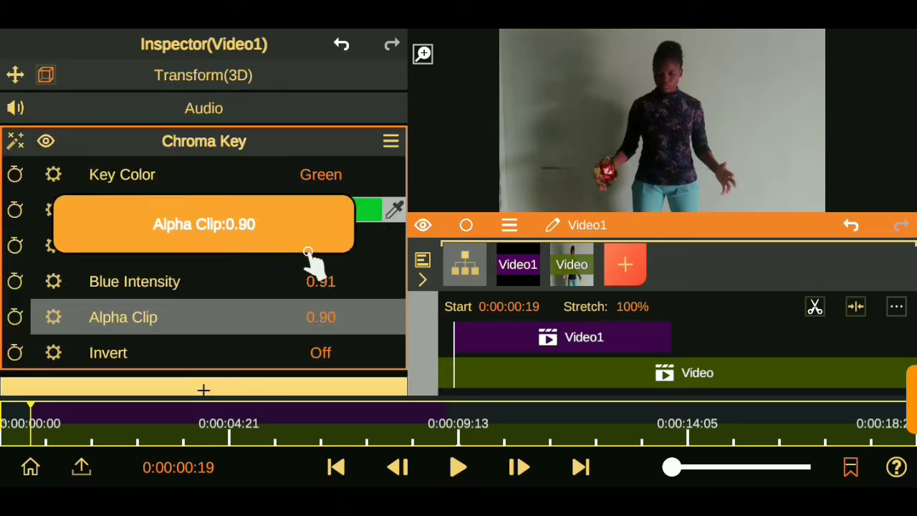
{"action": "left_click_drag", "start_coordinate": [320, 317], "coordinate": [320, 330]}
{"action": "left_click_drag", "start_coordinate": [320, 246], "coordinate": [315, 231]}
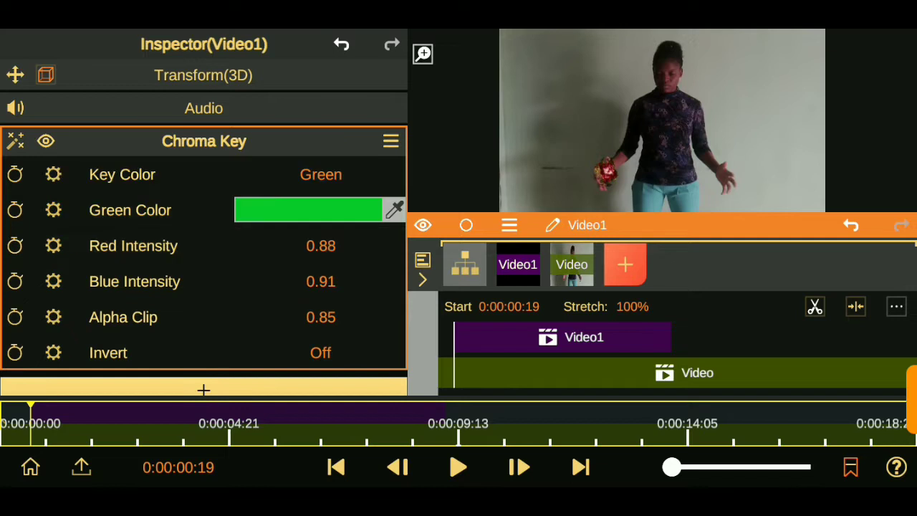
{"action": "left_click", "coordinate": [203, 74]}
Enable keyframing and add 0:00:00:00 keyframes for the fire's position, scale and rotation.
{"action": "left_click", "coordinate": [116, 107]}
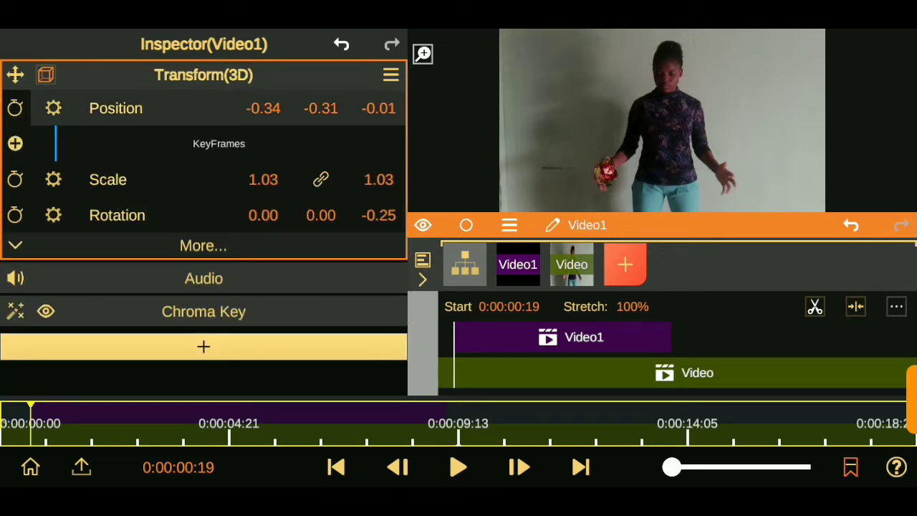
{"action": "left_click", "coordinate": [14, 179]}
{"action": "left_click", "coordinate": [14, 251]}
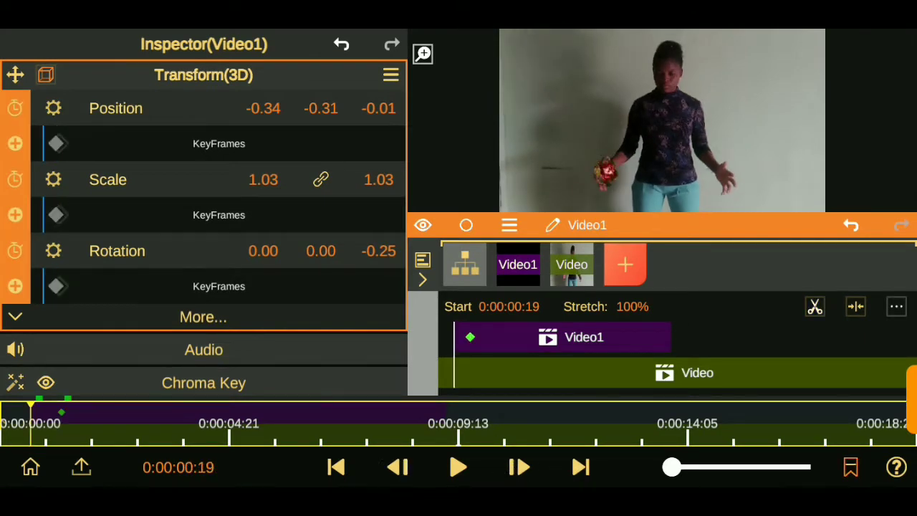
{"action": "left_click_drag", "start_coordinate": [47, 143], "coordinate": [60, 204]}
{"action": "left_click", "coordinate": [62, 213]}
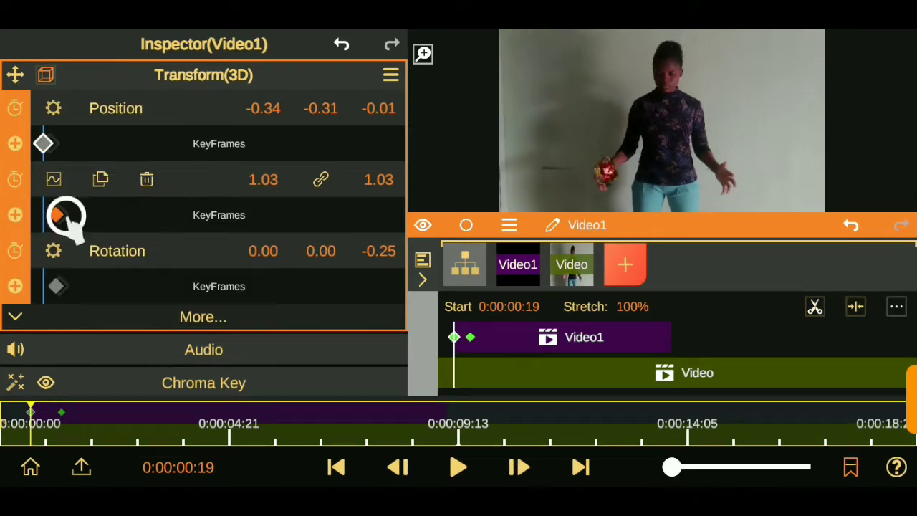
{"action": "left_click", "coordinate": [61, 287]}
{"action": "left_click_drag", "start_coordinate": [62, 296], "coordinate": [50, 349]}
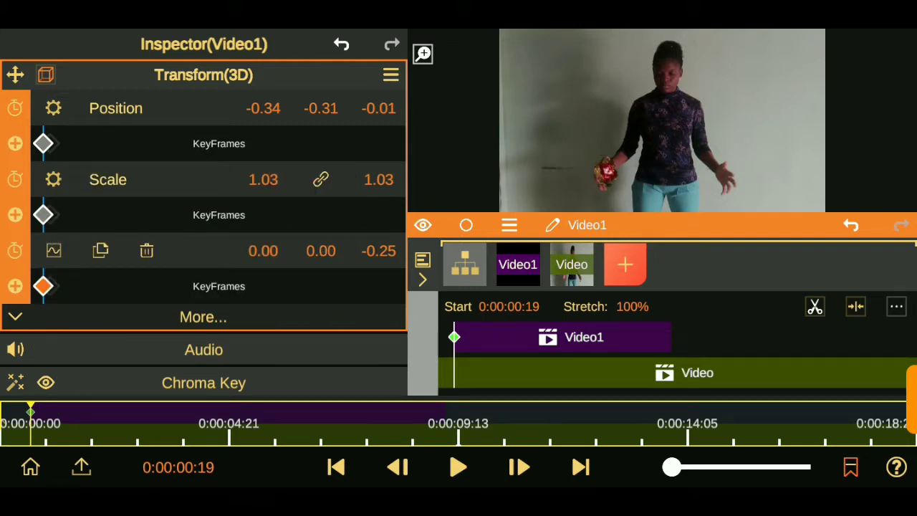
{"action": "left_click", "coordinate": [580, 467]}
{"action": "left_click", "coordinate": [580, 467]}
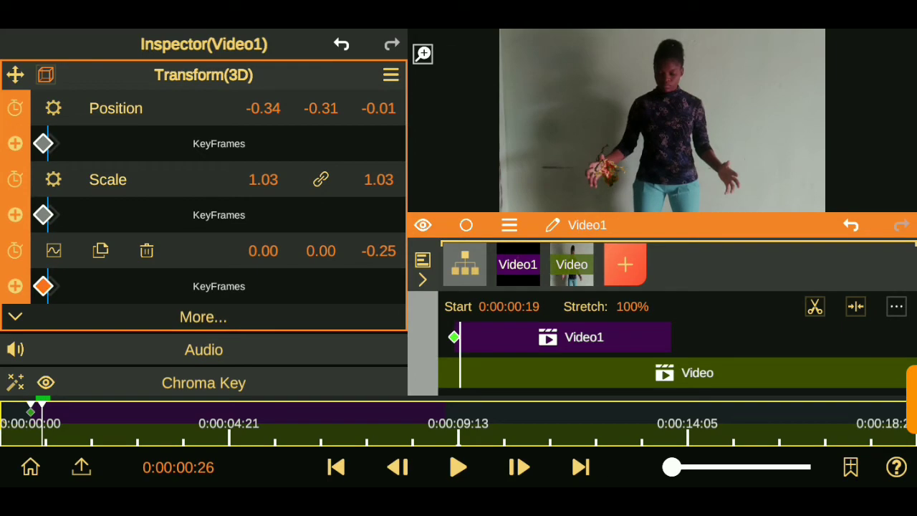
Keyframe the fire shifting left and enlarging to 1.08, then 1.18 scale, following the hand.
{"action": "mouse_move", "coordinate": [242, 116]}
{"action": "left_mouse_down"}
{"action": "mouse_move", "coordinate": [280, 129]}
{"action": "mouse_move", "coordinate": [267, 113]}
{"action": "mouse_move", "coordinate": [278, 116]}
{"action": "left_mouse_up"}
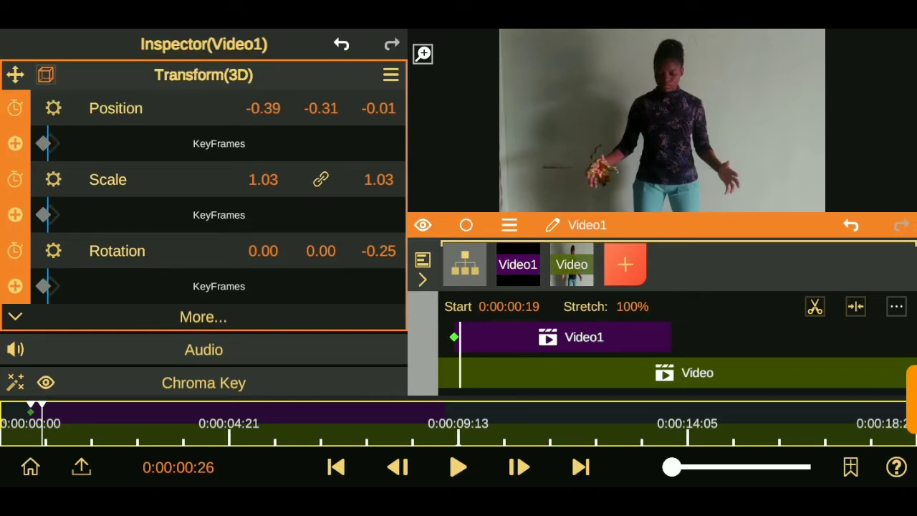
{"action": "left_click_drag", "start_coordinate": [262, 177], "coordinate": [250, 152]}
{"action": "left_click_drag", "start_coordinate": [575, 458], "coordinate": [570, 466]}
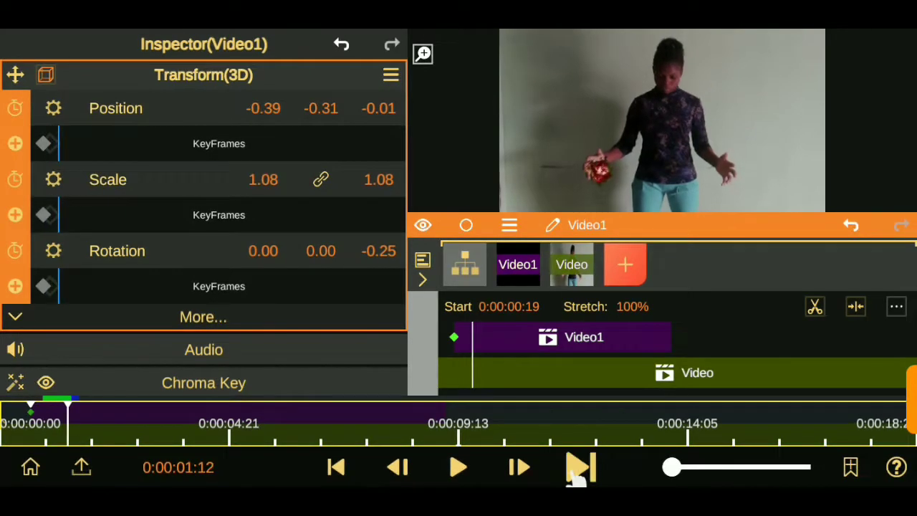
{"action": "left_click_drag", "start_coordinate": [304, 111], "coordinate": [300, 98]}
{"action": "left_click_drag", "start_coordinate": [262, 179], "coordinate": [246, 129]}
A few frames on, keyframe the fire's new position, a stronger tilt and vertical -0.10.
{"action": "left_click", "coordinate": [571, 467]}
{"action": "left_click_drag", "start_coordinate": [320, 107], "coordinate": [320, 100]}
{"action": "left_click_drag", "start_coordinate": [263, 107], "coordinate": [260, 111]}
{"action": "left_click_drag", "start_coordinate": [378, 250], "coordinate": [378, 255]}
{"action": "mouse_move", "coordinate": [320, 108]}
{"action": "left_mouse_down"}
{"action": "mouse_move", "coordinate": [311, 102]}
{"action": "mouse_move", "coordinate": [317, 112]}
{"action": "left_mouse_up"}
{"action": "left_click_drag", "start_coordinate": [378, 107], "coordinate": [378, 104]}
{"action": "left_click", "coordinate": [263, 107]}
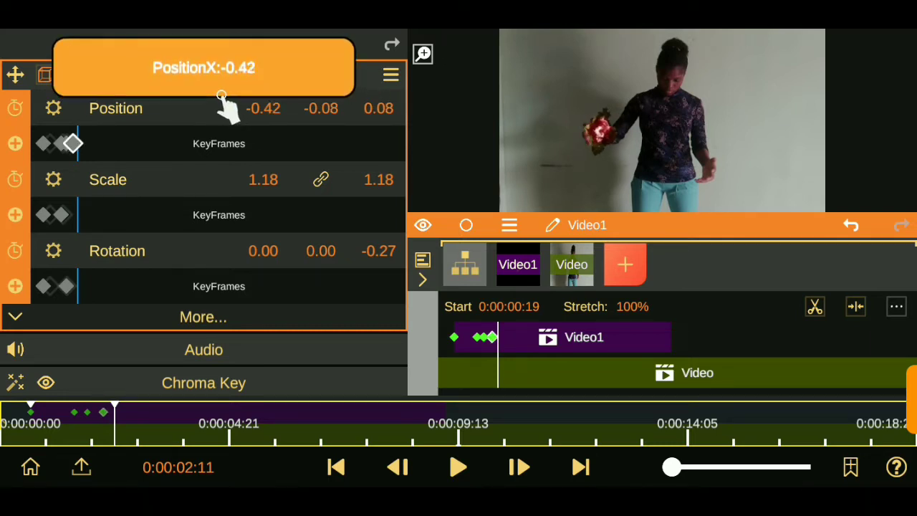
{"action": "left_click", "coordinate": [307, 111]}
{"action": "mouse_move", "coordinate": [306, 111]}
{"action": "left_mouse_down"}
{"action": "mouse_move", "coordinate": [303, 127]}
{"action": "mouse_move", "coordinate": [263, 126]}
{"action": "left_mouse_up"}
Advance further and keyframe the fire moving left, up and forward in depth with the hand.
{"action": "left_click", "coordinate": [580, 466]}
{"action": "mouse_move", "coordinate": [378, 108]}
{"action": "left_mouse_down"}
{"action": "mouse_move", "coordinate": [367, 92]}
{"action": "mouse_move", "coordinate": [322, 119]}
{"action": "left_mouse_up"}
{"action": "left_click", "coordinate": [580, 466]}
{"action": "left_click", "coordinate": [580, 467]}
{"action": "left_click_drag", "start_coordinate": [263, 107], "coordinate": [270, 119]}
{"action": "left_click_drag", "start_coordinate": [322, 108], "coordinate": [322, 113]}
{"action": "left_click_drag", "start_coordinate": [258, 112], "coordinate": [259, 119]}
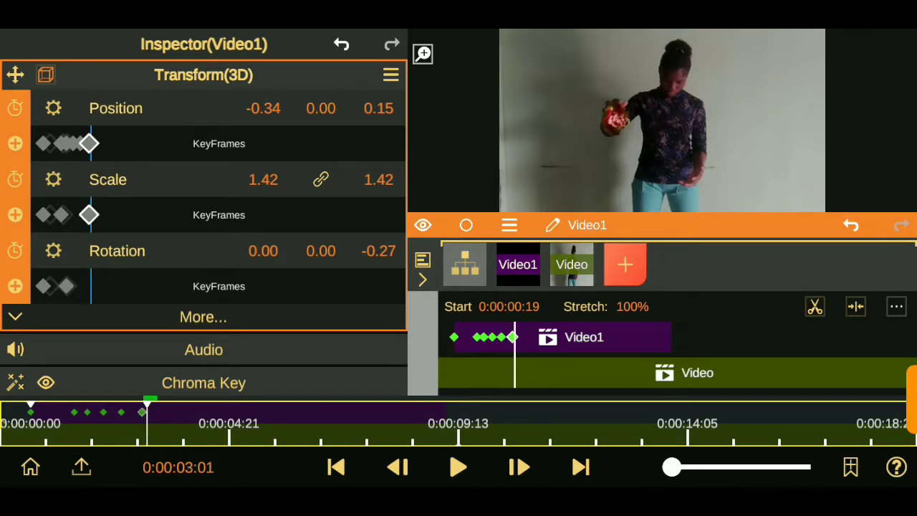
Keyframe the fire enlarging to 1.50 scale and rising to 0.07 as the hand moves.
{"action": "left_click_drag", "start_coordinate": [262, 108], "coordinate": [259, 119]}
{"action": "left_click_drag", "start_coordinate": [378, 108], "coordinate": [378, 115]}
{"action": "left_click_drag", "start_coordinate": [262, 107], "coordinate": [250, 119]}
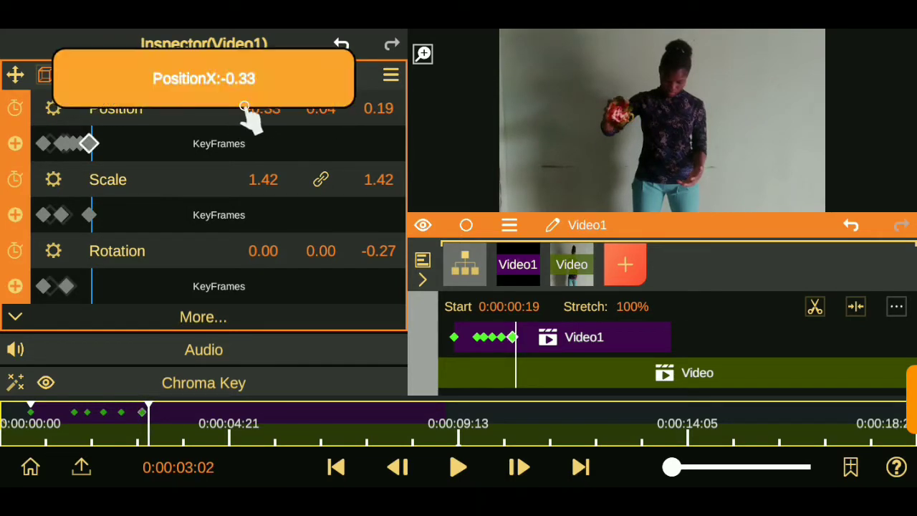
{"action": "left_click_drag", "start_coordinate": [320, 107], "coordinate": [320, 115]}
{"action": "left_click_drag", "start_coordinate": [263, 107], "coordinate": [265, 123]}
{"action": "left_click_drag", "start_coordinate": [263, 179], "coordinate": [265, 178]}
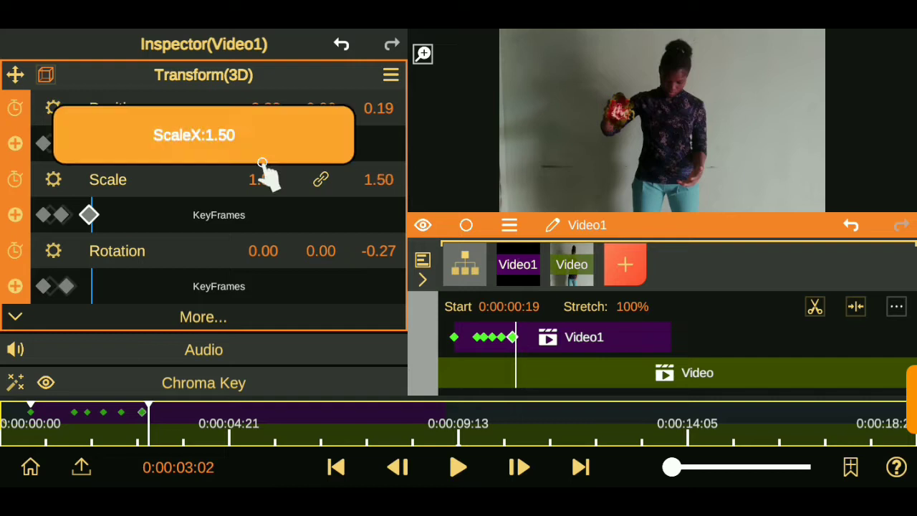
{"action": "left_click_drag", "start_coordinate": [263, 107], "coordinate": [256, 113]}
{"action": "left_click_drag", "start_coordinate": [320, 108], "coordinate": [321, 113]}
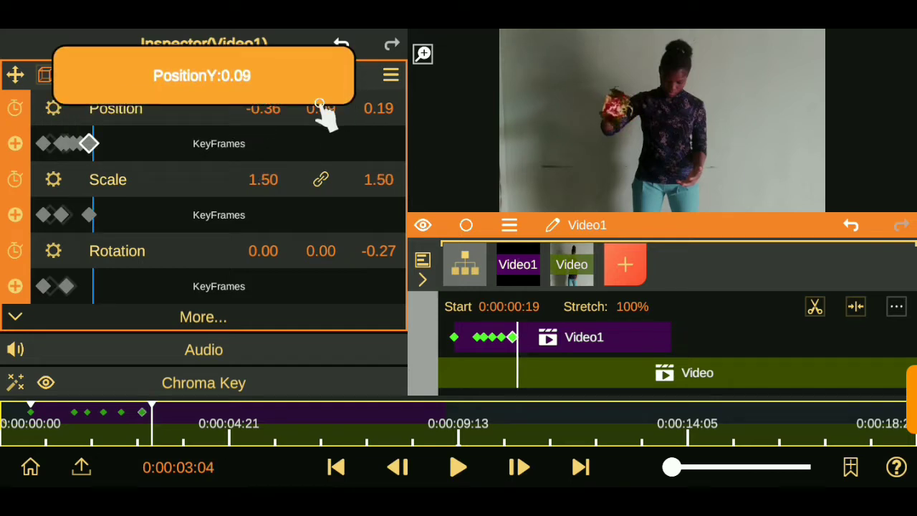
{"action": "mouse_move", "coordinate": [263, 107]}
{"action": "left_mouse_down"}
{"action": "mouse_move", "coordinate": [254, 118]}
{"action": "mouse_move", "coordinate": [243, 109]}
{"action": "left_mouse_up"}
Keyframe the fire moving right at depth 0.10 with added tilt and rotation through 0:00:03:21.
{"action": "left_click_drag", "start_coordinate": [378, 107], "coordinate": [376, 118]}
{"action": "left_click_drag", "start_coordinate": [262, 107], "coordinate": [259, 111]}
{"action": "left_click_drag", "start_coordinate": [321, 108], "coordinate": [322, 113]}
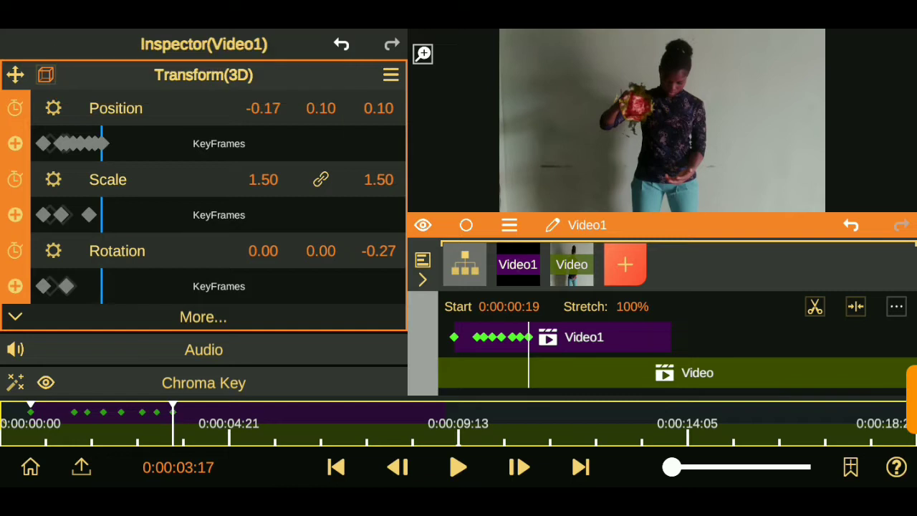
{"action": "left_click_drag", "start_coordinate": [378, 251], "coordinate": [377, 256]}
{"action": "left_click_drag", "start_coordinate": [262, 251], "coordinate": [260, 268]}
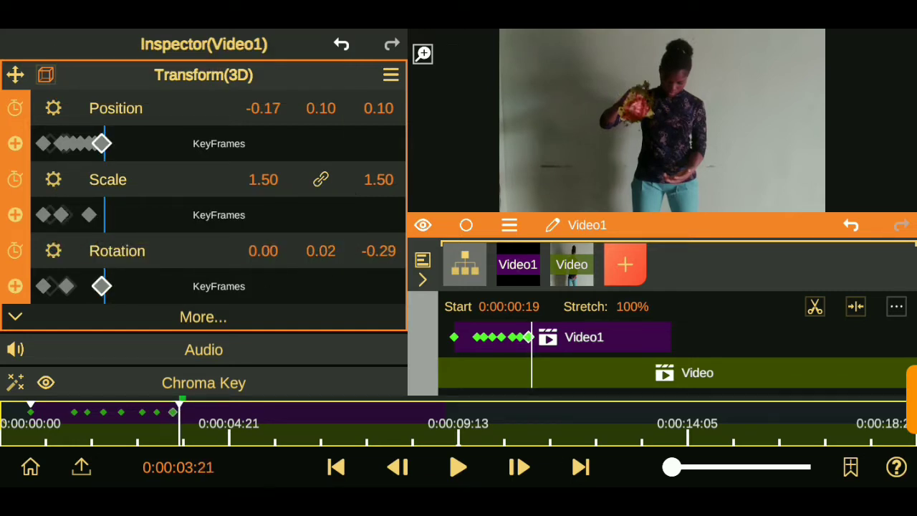
{"action": "left_click_drag", "start_coordinate": [321, 108], "coordinate": [321, 113]}
{"action": "left_click_drag", "start_coordinate": [260, 107], "coordinate": [310, 117]}
{"action": "left_click_drag", "start_coordinate": [378, 108], "coordinate": [380, 112]}
{"action": "left_click_drag", "start_coordinate": [260, 107], "coordinate": [263, 111]}
{"action": "left_click", "coordinate": [180, 348]}
Retune the fire's Chroma Key: red intensity 0.99, blue intensity 0.89, alpha clip 0.69.
{"action": "mouse_move", "coordinate": [321, 233]}
{"action": "left_mouse_down"}
{"action": "mouse_move", "coordinate": [328, 279]}
{"action": "mouse_move", "coordinate": [310, 245]}
{"action": "mouse_move", "coordinate": [303, 262]}
{"action": "left_mouse_up"}
{"action": "left_click_drag", "start_coordinate": [321, 304], "coordinate": [318, 246]}
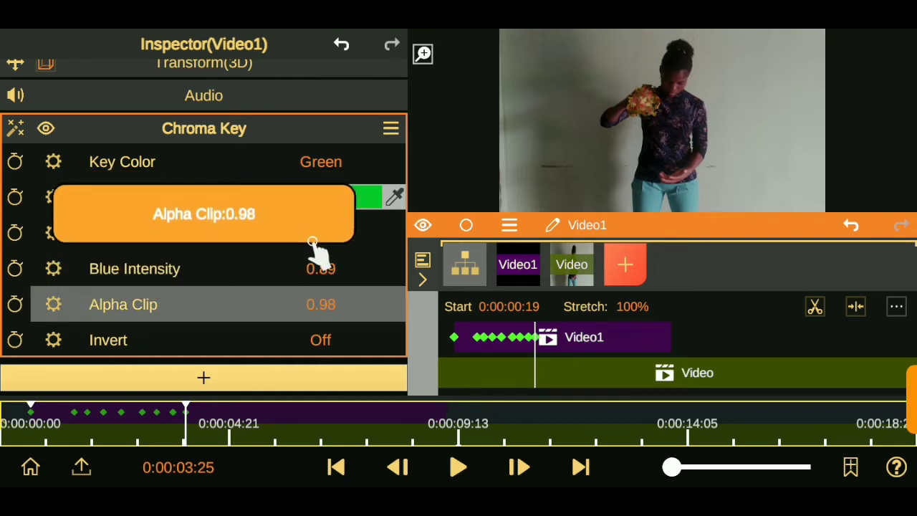
{"action": "mouse_move", "coordinate": [317, 307]}
{"action": "left_mouse_down"}
{"action": "mouse_move", "coordinate": [322, 247]}
{"action": "mouse_move", "coordinate": [348, 268]}
{"action": "left_mouse_up"}
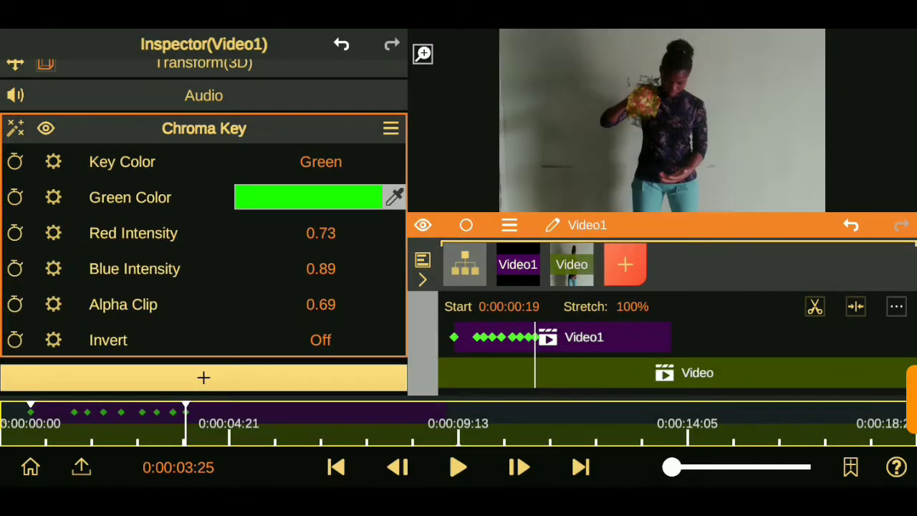
{"action": "mouse_move", "coordinate": [321, 233]}
{"action": "left_mouse_down"}
{"action": "mouse_move", "coordinate": [338, 225]}
{"action": "mouse_move", "coordinate": [326, 178]}
{"action": "mouse_move", "coordinate": [319, 186]}
{"action": "left_mouse_up"}
{"action": "left_click", "coordinate": [139, 76]}
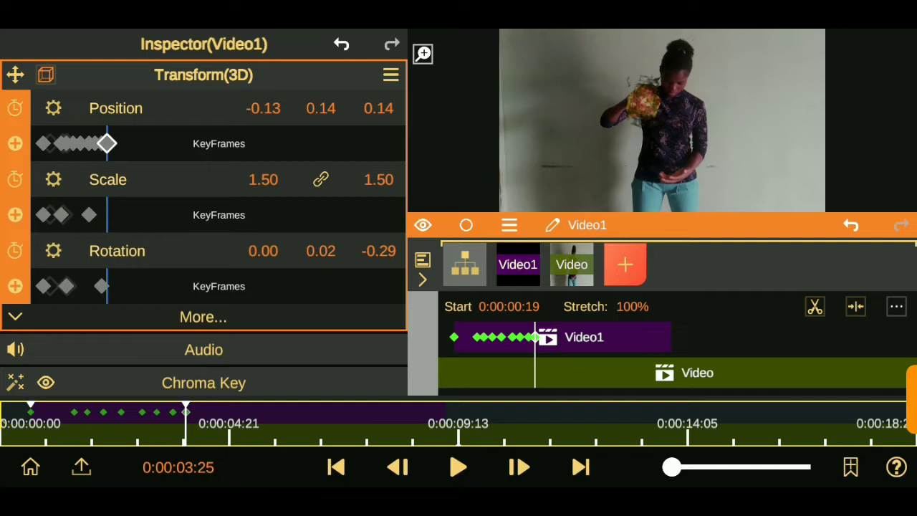
Keyframe the fire's position and a slight tilt to keep it on the hand.
{"action": "mouse_move", "coordinate": [263, 108]}
{"action": "left_mouse_down"}
{"action": "mouse_move", "coordinate": [332, 133]}
{"action": "mouse_move", "coordinate": [327, 126]}
{"action": "left_mouse_up"}
{"action": "mouse_move", "coordinate": [321, 251]}
{"action": "left_mouse_down"}
{"action": "mouse_move", "coordinate": [266, 280]}
{"action": "mouse_move", "coordinate": [352, 317]}
{"action": "left_mouse_up"}
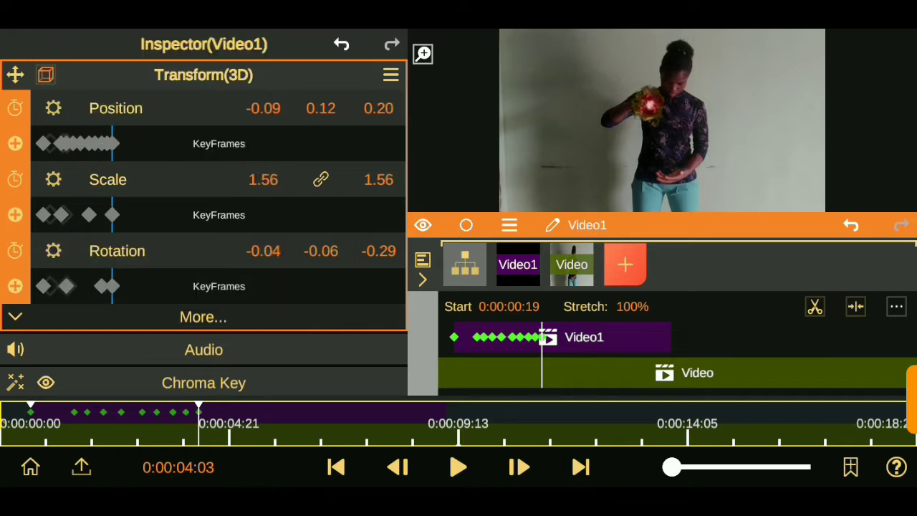
{"action": "left_click", "coordinate": [581, 467]}
{"action": "left_click_drag", "start_coordinate": [321, 108], "coordinate": [334, 147]}
{"action": "left_click_drag", "start_coordinate": [263, 108], "coordinate": [262, 127]}
On the next frame, keyframe the fire shifted, tilted, enlarged and stretched taller than wide.
{"action": "left_click", "coordinate": [586, 462]}
{"action": "left_click_drag", "start_coordinate": [321, 108], "coordinate": [327, 139]}
{"action": "left_click_drag", "start_coordinate": [380, 256], "coordinate": [389, 240]}
{"action": "left_click_drag", "start_coordinate": [321, 108], "coordinate": [347, 152]}
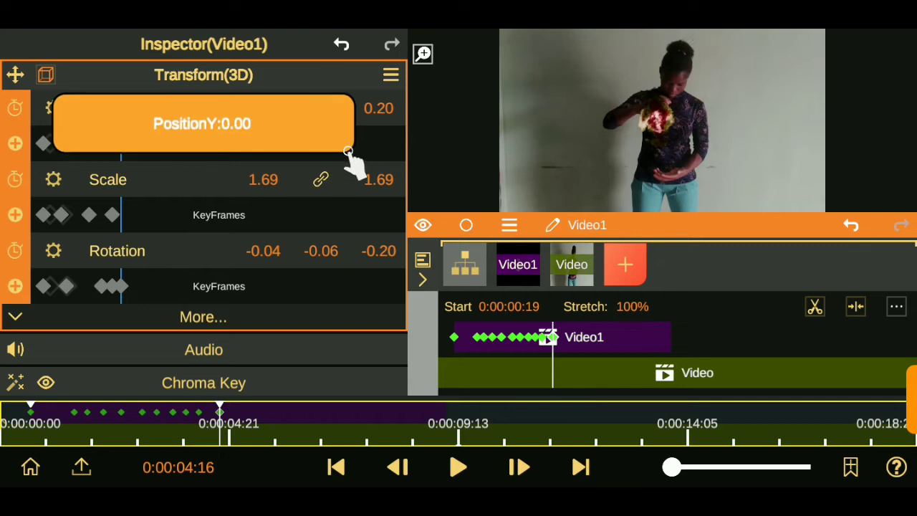
{"action": "left_click_drag", "start_coordinate": [263, 179], "coordinate": [313, 205]}
{"action": "left_click_drag", "start_coordinate": [378, 179], "coordinate": [388, 191]}
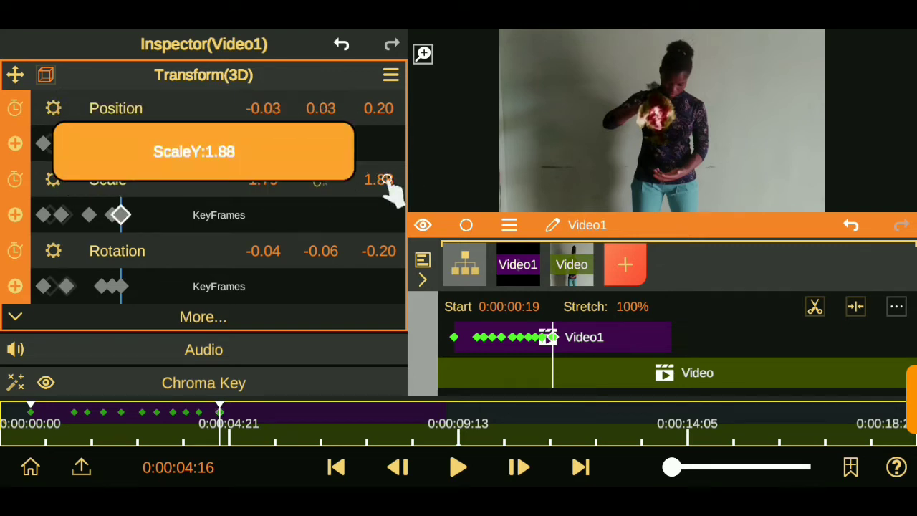
Keyframe the final position, size and tilt through 0:00:04:25, then replay from the first keyframe.
{"action": "left_click", "coordinate": [586, 462]}
{"action": "left_click_drag", "start_coordinate": [321, 109], "coordinate": [358, 139]}
{"action": "left_click_drag", "start_coordinate": [263, 108], "coordinate": [265, 119]}
{"action": "mouse_move", "coordinate": [321, 108]}
{"action": "left_mouse_down"}
{"action": "mouse_move", "coordinate": [343, 127]}
{"action": "mouse_move", "coordinate": [329, 116]}
{"action": "left_mouse_up"}
{"action": "left_click_drag", "start_coordinate": [262, 179], "coordinate": [293, 212]}
{"action": "left_click_drag", "start_coordinate": [263, 179], "coordinate": [260, 184]}
{"action": "left_click_drag", "start_coordinate": [378, 250], "coordinate": [374, 261]}
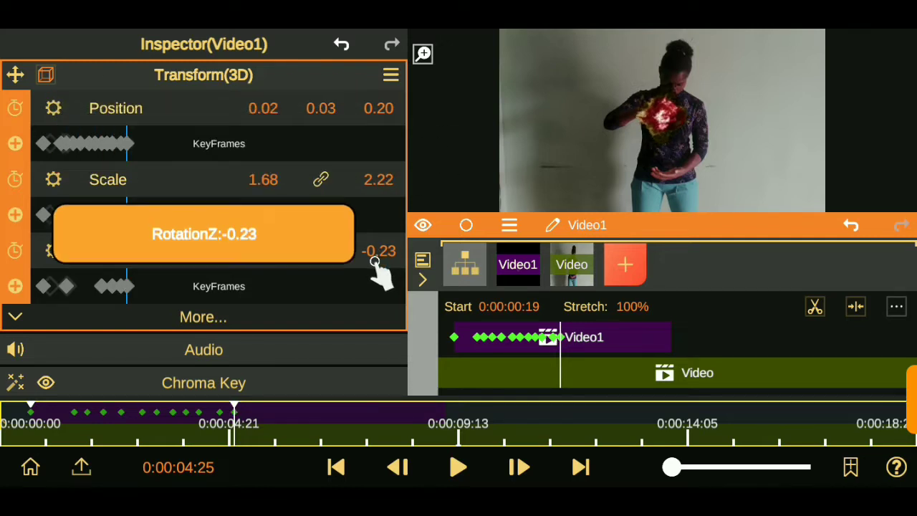
{"action": "left_click", "coordinate": [31, 410]}
{"action": "left_click", "coordinate": [581, 467]}
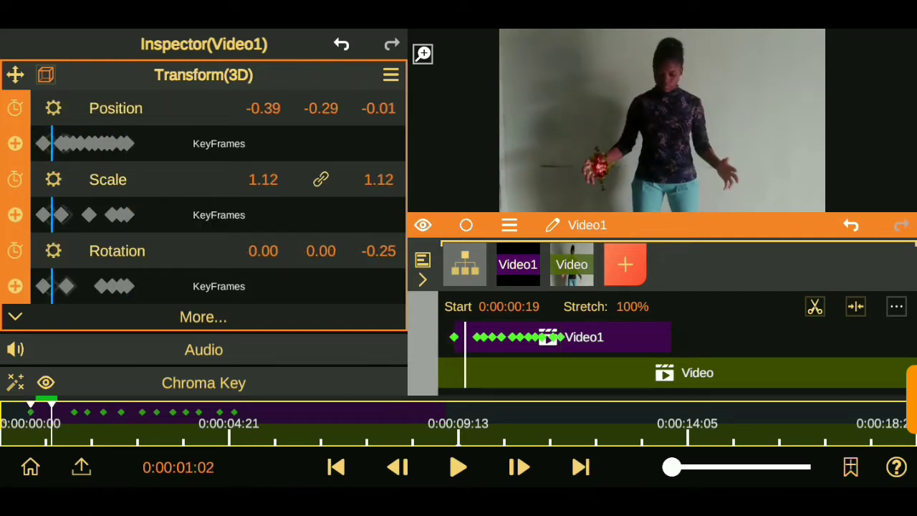
Duplicate the fire layer and clear the copy's position and scale keyframes.
{"action": "left_click", "coordinate": [509, 225]}
{"action": "left_click", "coordinate": [372, 300]}
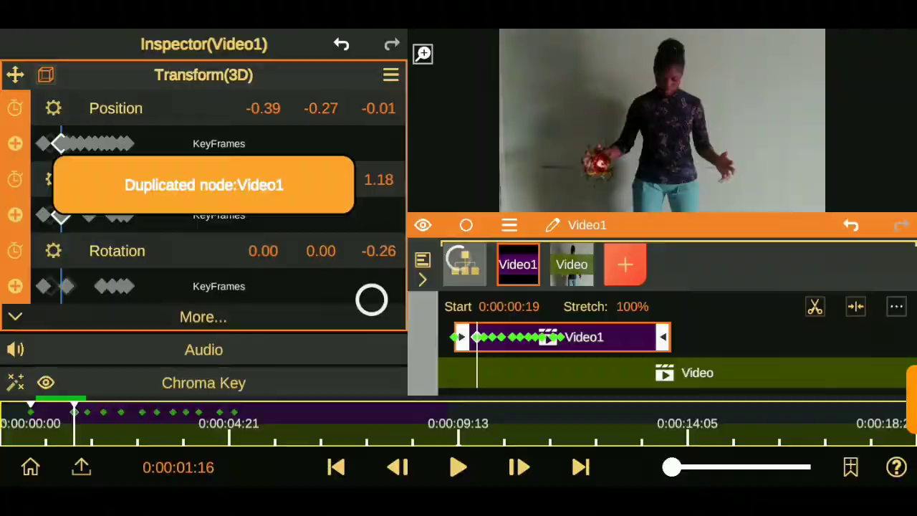
{"action": "left_click", "coordinate": [494, 372]}
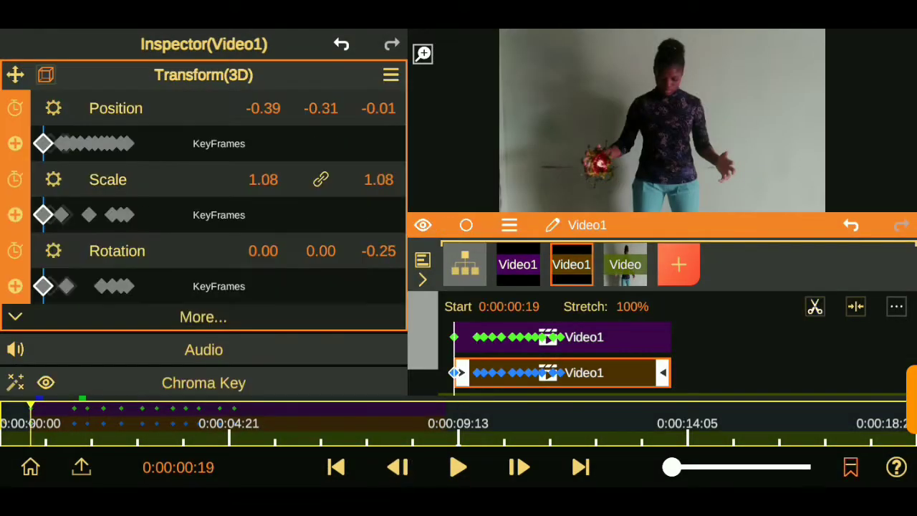
{"action": "left_click", "coordinate": [146, 109]}
{"action": "left_click", "coordinate": [62, 215]}
{"action": "left_click", "coordinate": [147, 179]}
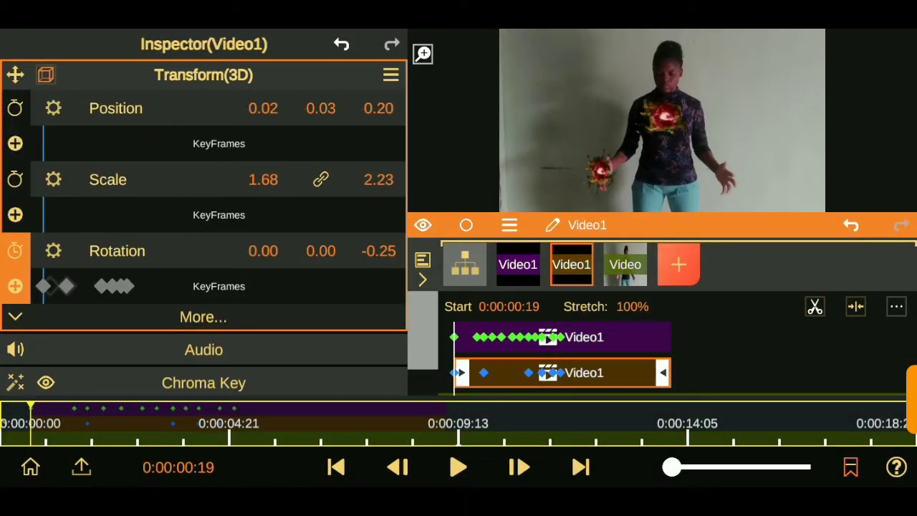
Move the copy onto the other hand at position 0.62, -0.62, 0.70.
{"action": "mouse_move", "coordinate": [327, 183]}
{"action": "left_mouse_down"}
{"action": "mouse_move", "coordinate": [318, 150]}
{"action": "mouse_move", "coordinate": [287, 129]}
{"action": "left_mouse_up"}
{"action": "left_click_drag", "start_coordinate": [378, 114], "coordinate": [380, 94]}
{"action": "left_click_drag", "start_coordinate": [321, 107], "coordinate": [319, 138]}
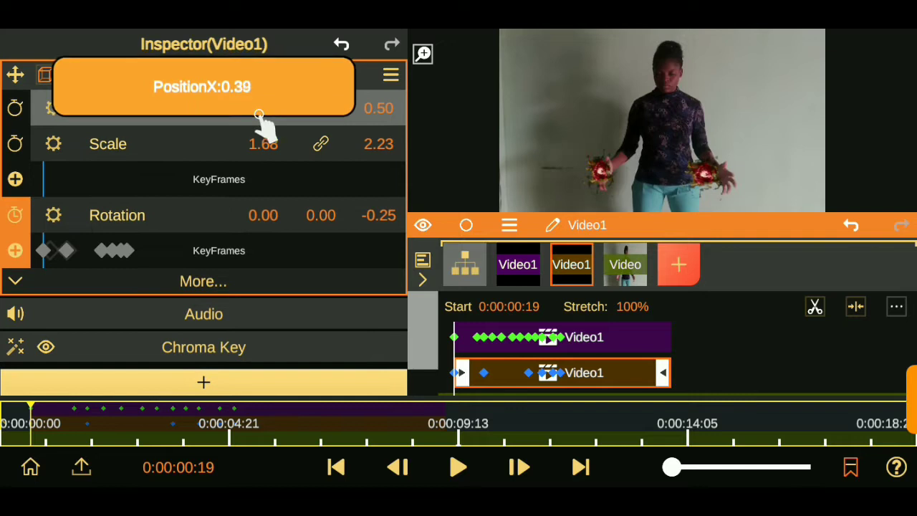
{"action": "left_click_drag", "start_coordinate": [266, 123], "coordinate": [313, 133]}
{"action": "mouse_move", "coordinate": [360, 77]}
{"action": "left_mouse_down"}
{"action": "mouse_move", "coordinate": [360, 66]}
{"action": "mouse_move", "coordinate": [370, 74]}
{"action": "left_mouse_up"}
{"action": "left_click_drag", "start_coordinate": [321, 103], "coordinate": [321, 93]}
{"action": "left_click_drag", "start_coordinate": [263, 103], "coordinate": [276, 116]}
{"action": "left_click_drag", "start_coordinate": [378, 108], "coordinate": [376, 99]}
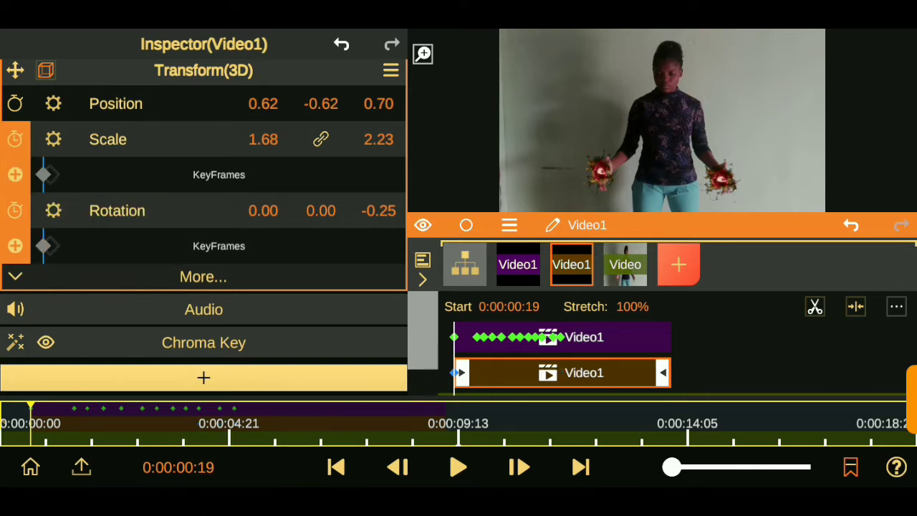
Enable Position keyframing on the fire copy and fit its position and size to the other hand.
{"action": "left_click", "coordinate": [116, 103]}
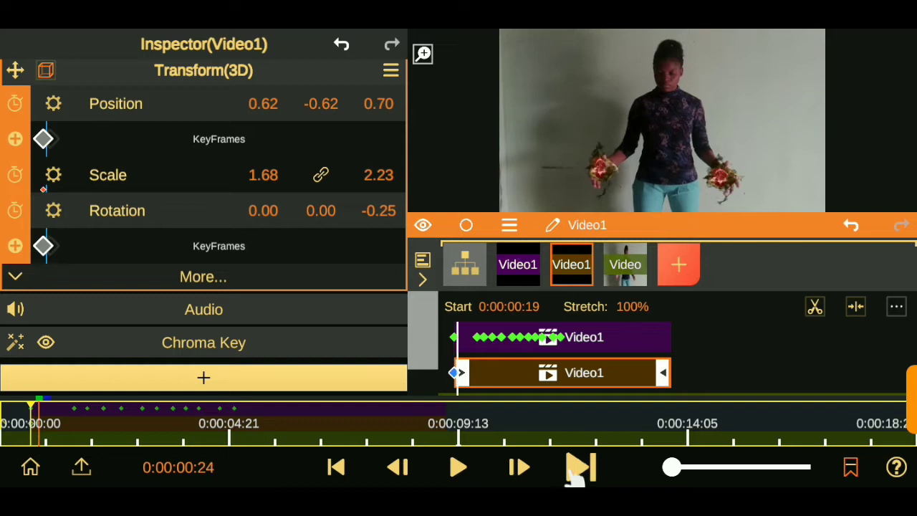
{"action": "left_click_drag", "start_coordinate": [321, 104], "coordinate": [320, 100]}
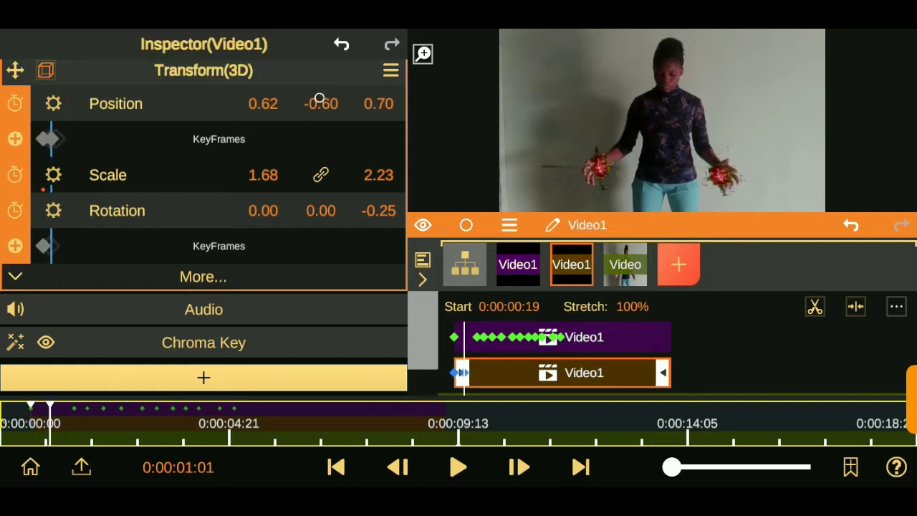
{"action": "left_click_drag", "start_coordinate": [266, 107], "coordinate": [267, 100]}
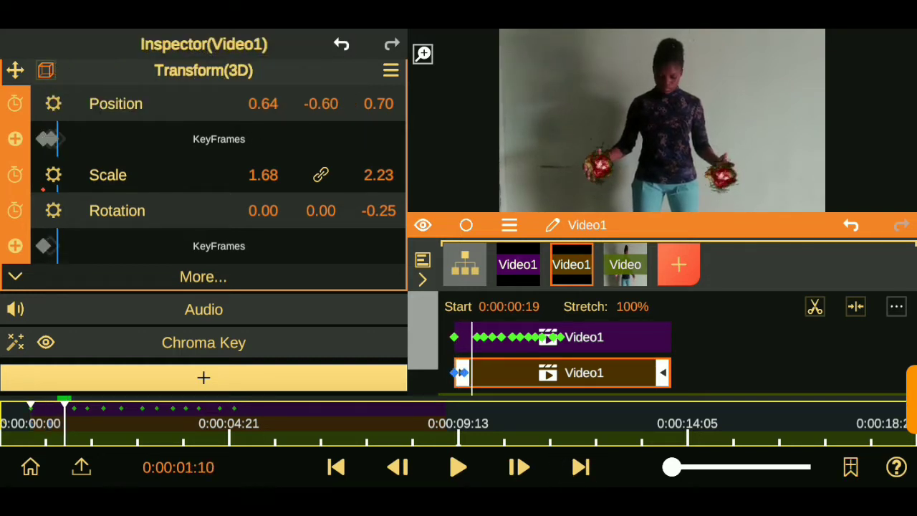
{"action": "mouse_move", "coordinate": [307, 106]}
{"action": "left_mouse_down"}
{"action": "mouse_move", "coordinate": [318, 99]}
{"action": "mouse_move", "coordinate": [321, 107]}
{"action": "left_mouse_up"}
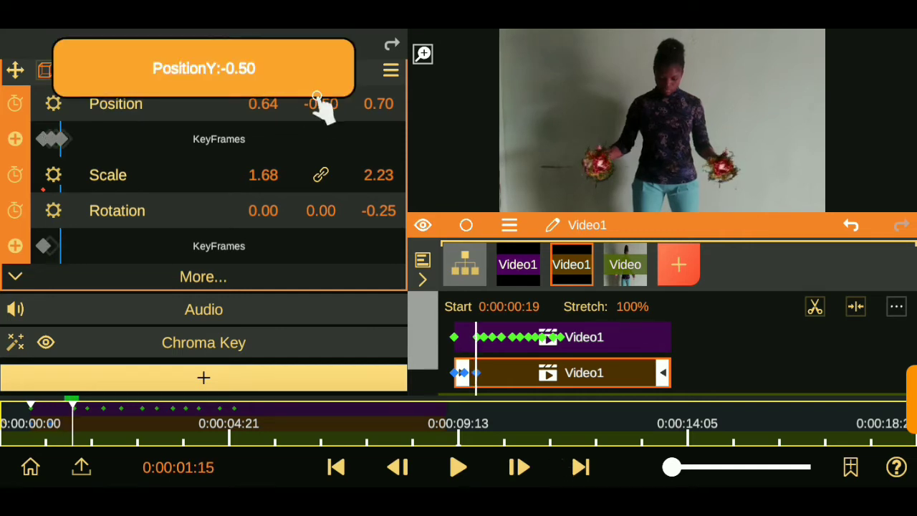
{"action": "left_click_drag", "start_coordinate": [263, 175], "coordinate": [263, 163]}
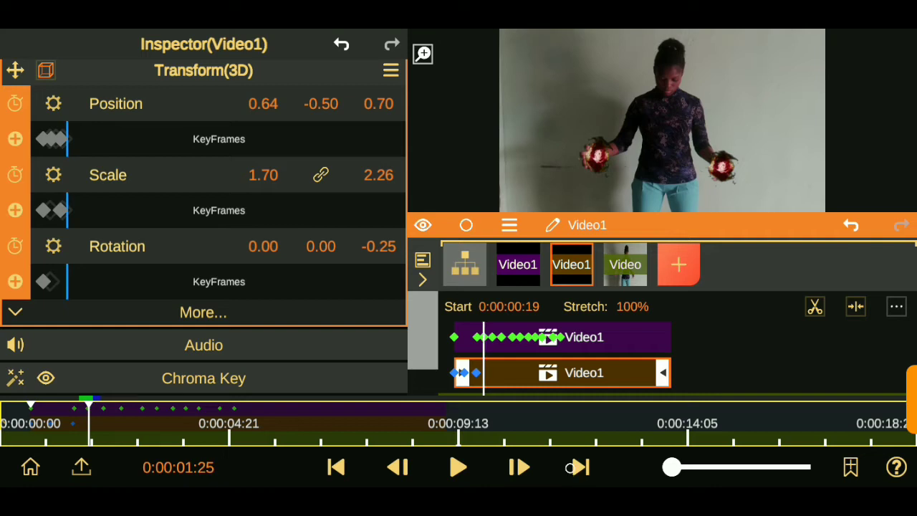
{"action": "left_click_drag", "start_coordinate": [321, 103], "coordinate": [324, 107]}
{"action": "left_click_drag", "start_coordinate": [263, 104], "coordinate": [245, 127]}
{"action": "left_click_drag", "start_coordinate": [263, 175], "coordinate": [260, 158]}
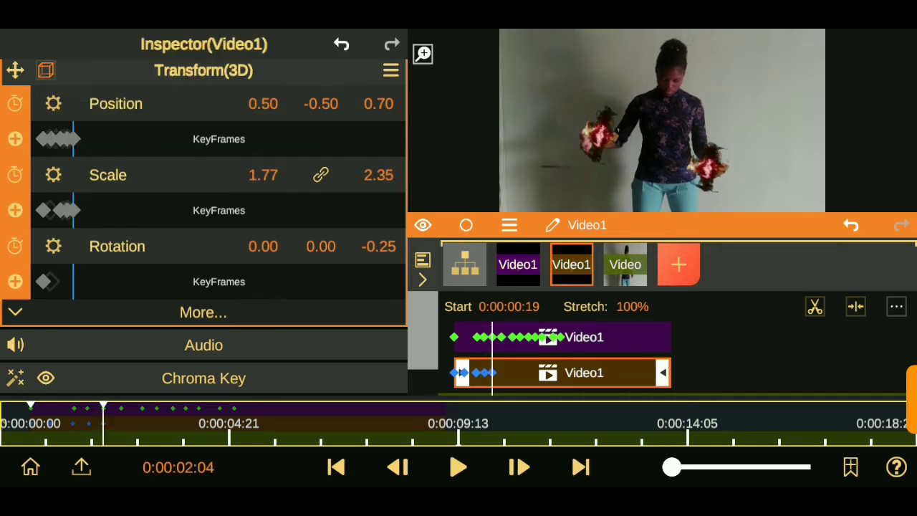
{"action": "left_click_drag", "start_coordinate": [263, 104], "coordinate": [236, 122]}
{"action": "left_click", "coordinate": [320, 174]}
{"action": "left_click_drag", "start_coordinate": [263, 174], "coordinate": [259, 179]}
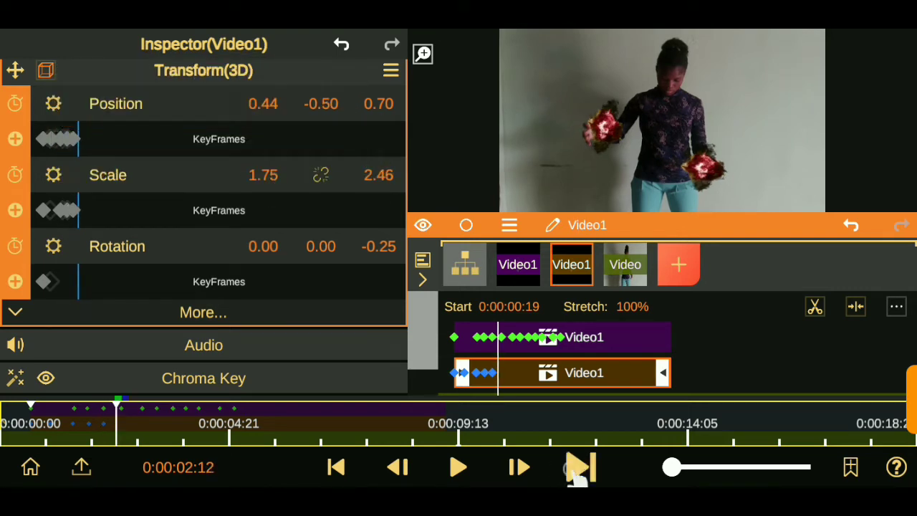
Keyframe the copy's position and scale frame by frame as the hand rises to the chest.
{"action": "left_click", "coordinate": [579, 479]}
{"action": "left_click_drag", "start_coordinate": [321, 104], "coordinate": [317, 126]}
{"action": "left_click_drag", "start_coordinate": [378, 104], "coordinate": [378, 129]}
{"action": "left_click", "coordinate": [321, 174]}
{"action": "left_click_drag", "start_coordinate": [263, 174], "coordinate": [266, 156]}
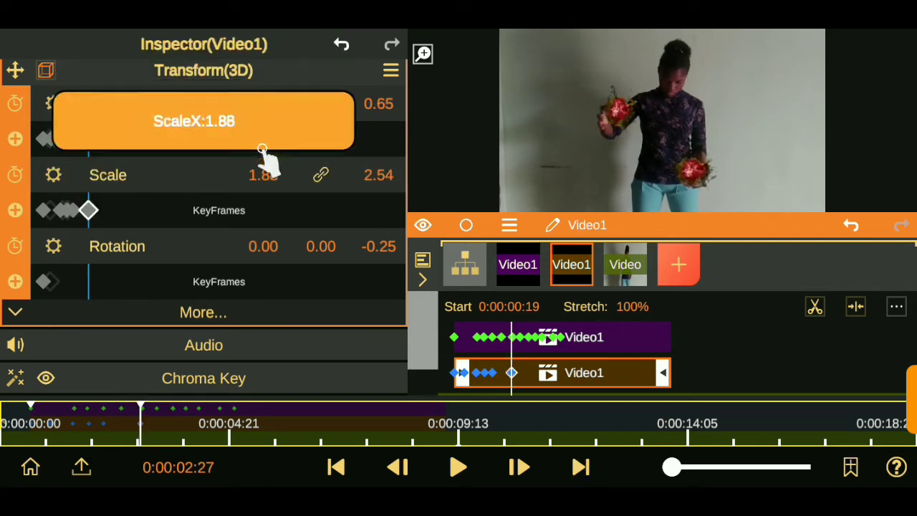
{"action": "left_click", "coordinate": [578, 478]}
{"action": "left_click_drag", "start_coordinate": [263, 104], "coordinate": [210, 127]}
{"action": "left_click_drag", "start_coordinate": [321, 104], "coordinate": [315, 126]}
{"action": "left_click_drag", "start_coordinate": [262, 175], "coordinate": [262, 180]}
{"action": "left_click", "coordinate": [572, 467]}
{"action": "left_click_drag", "start_coordinate": [264, 104], "coordinate": [243, 123]}
{"action": "left_click_drag", "start_coordinate": [321, 104], "coordinate": [318, 112]}
{"action": "left_click_drag", "start_coordinate": [262, 175], "coordinate": [264, 181]}
{"action": "left_click", "coordinate": [580, 466]}
{"action": "left_click_drag", "start_coordinate": [320, 115], "coordinate": [331, 119]}
Add Basic Correction: temperature -0.27, exposure 0.11, shadows -0.22, whites -0.08, saturation 0.14.
{"action": "left_click", "coordinate": [203, 378]}
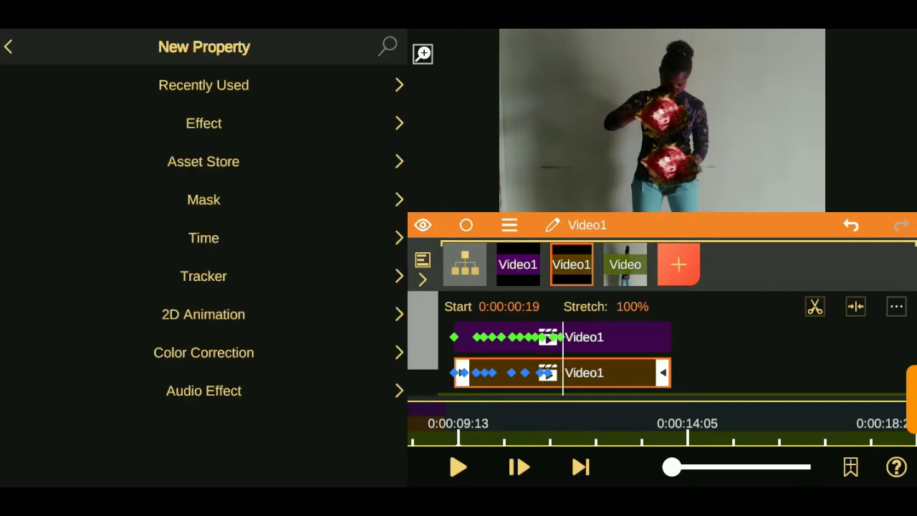
{"action": "left_click", "coordinate": [204, 123]}
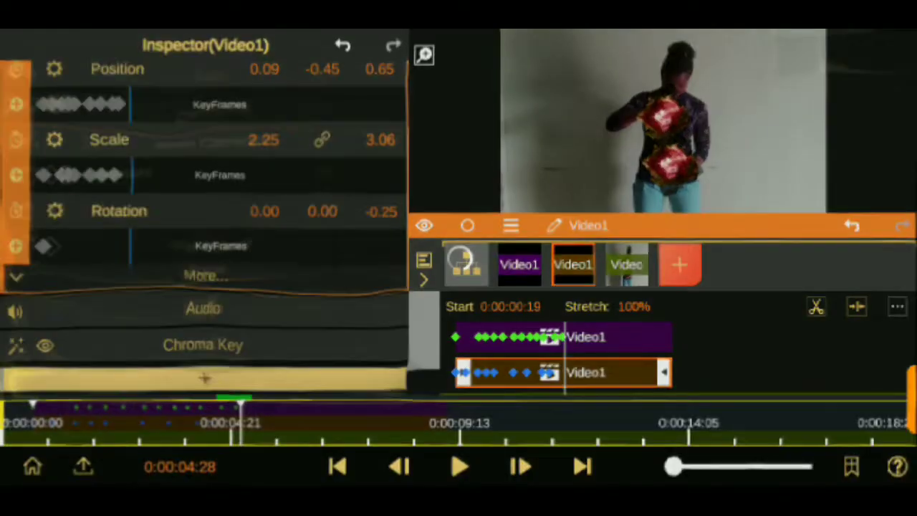
{"action": "left_click", "coordinate": [28, 269]}
{"action": "left_click_drag", "start_coordinate": [315, 274], "coordinate": [336, 337]}
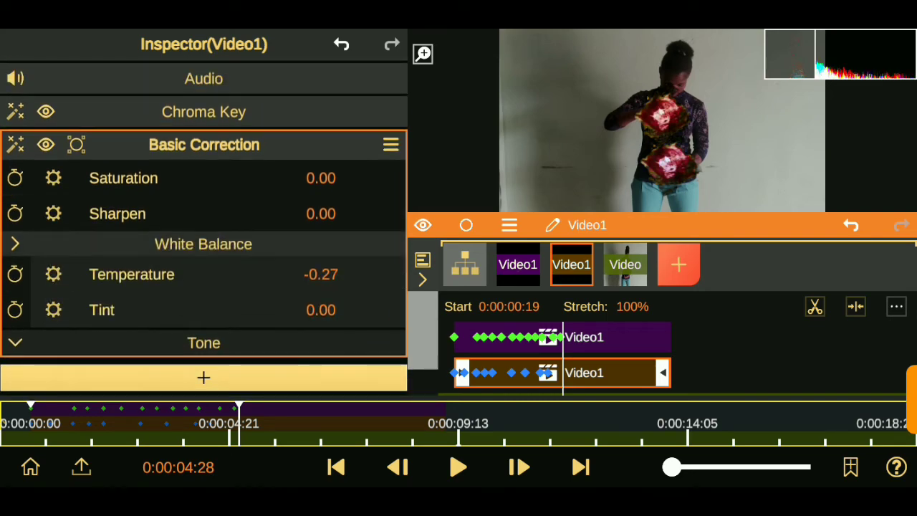
{"action": "left_click_drag", "start_coordinate": [78, 213], "coordinate": [34, 159]}
{"action": "left_click_drag", "start_coordinate": [316, 235], "coordinate": [315, 213]}
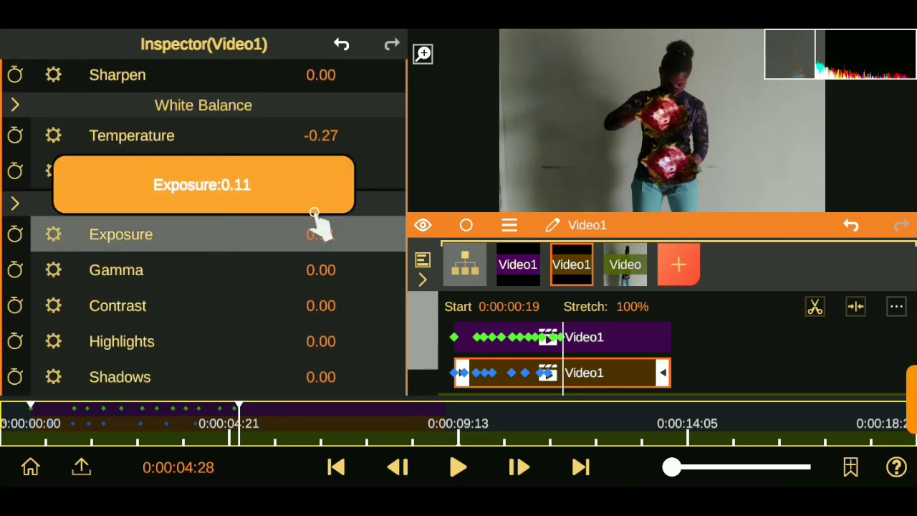
{"action": "left_click_drag", "start_coordinate": [50, 295], "coordinate": [48, 188]}
{"action": "mouse_move", "coordinate": [320, 269]}
{"action": "left_mouse_down"}
{"action": "mouse_move", "coordinate": [340, 337]}
{"action": "mouse_move", "coordinate": [334, 409]}
{"action": "left_mouse_up"}
{"action": "left_click_drag", "start_coordinate": [309, 305], "coordinate": [327, 337]}
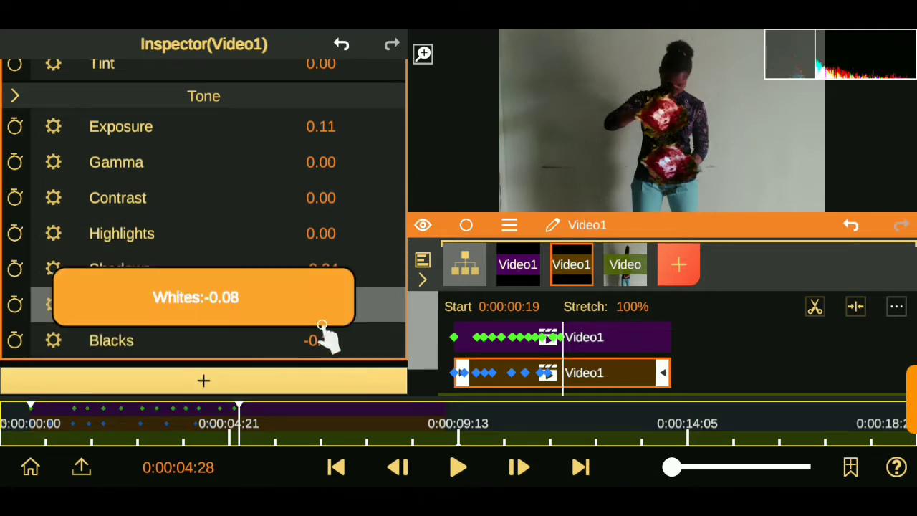
{"action": "left_click_drag", "start_coordinate": [47, 97], "coordinate": [43, 335]}
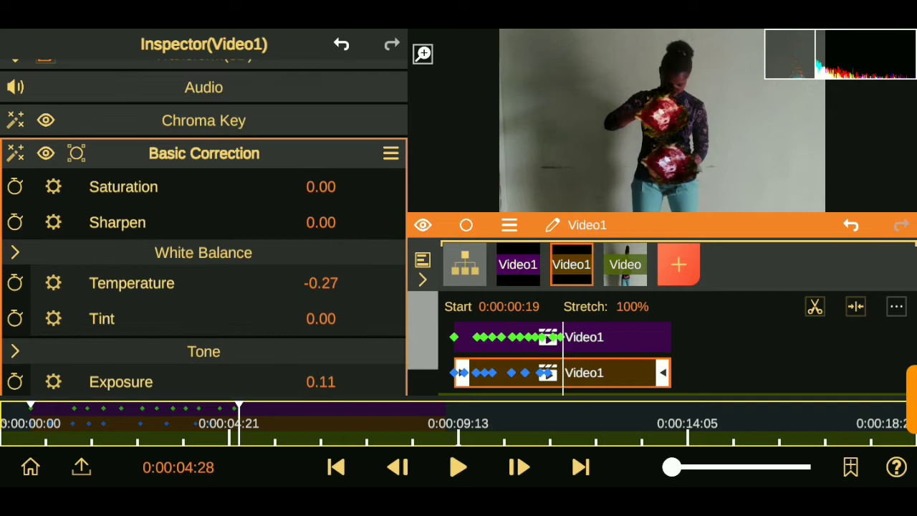
{"action": "left_click_drag", "start_coordinate": [320, 186], "coordinate": [301, 161]}
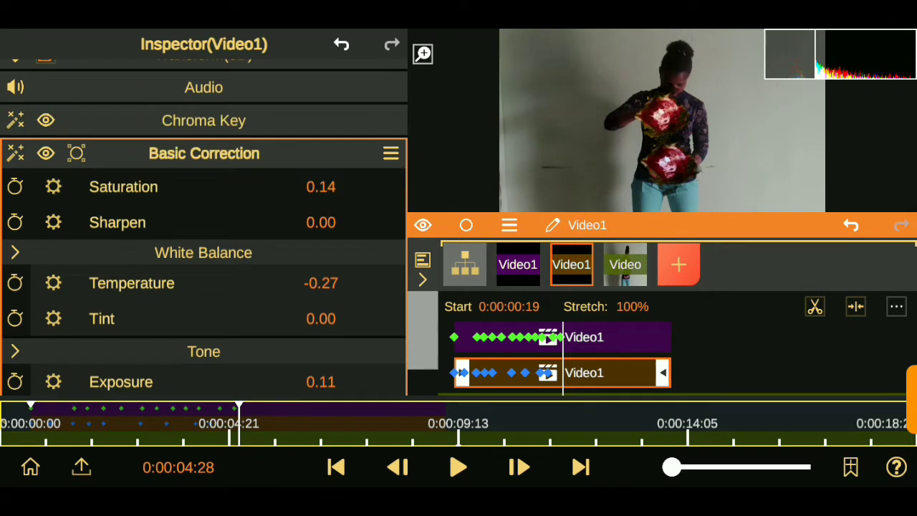
{"action": "left_click_drag", "start_coordinate": [372, 184], "coordinate": [372, 222]}
Save the correction settings as a new preset, then select the original fire layer.
{"action": "left_click", "coordinate": [390, 174]}
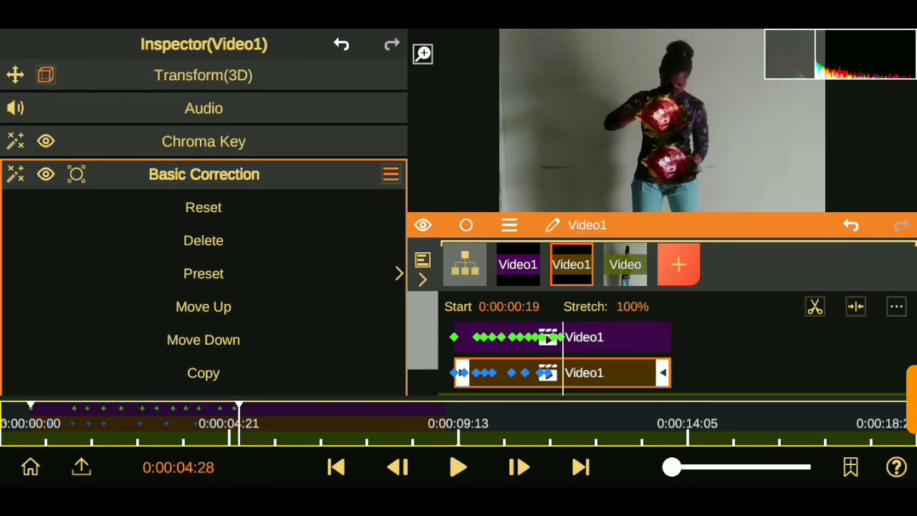
{"action": "left_click", "coordinate": [203, 273]}
{"action": "left_click", "coordinate": [211, 244]}
{"action": "left_click", "coordinate": [156, 174]}
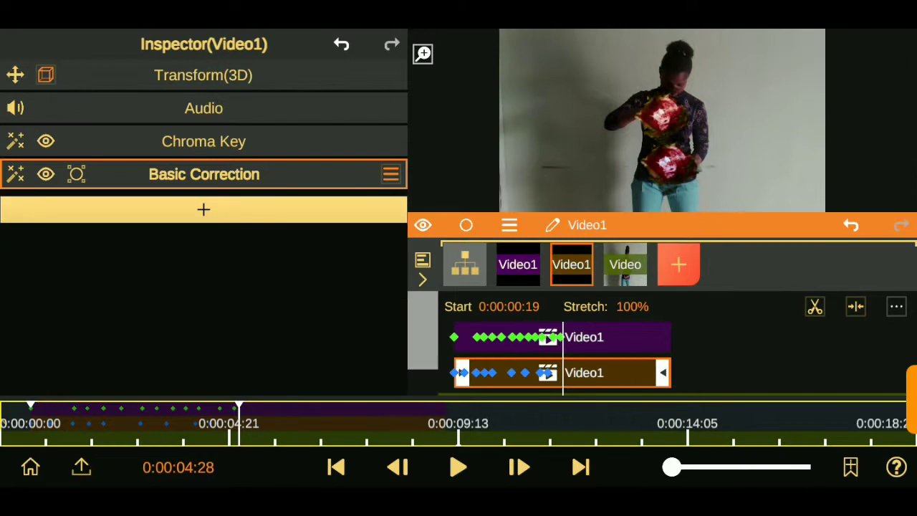
{"action": "left_click", "coordinate": [517, 264]}
{"action": "left_click_drag", "start_coordinate": [137, 307], "coordinate": [137, 262]}
Add Basic Correction to the first fire and apply the saved Preset2 to it.
{"action": "left_click", "coordinate": [203, 371]}
{"action": "left_click", "coordinate": [194, 351]}
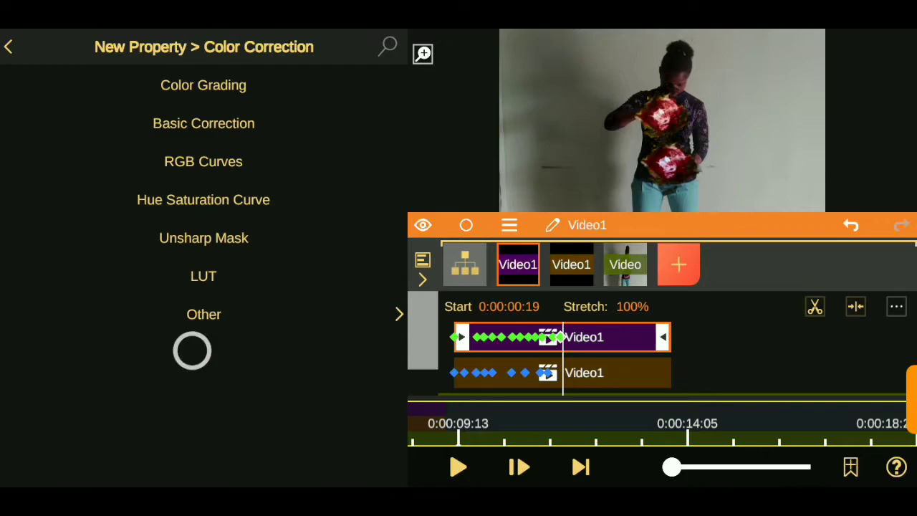
{"action": "left_click", "coordinate": [203, 123]}
{"action": "left_click", "coordinate": [390, 174]}
{"action": "left_click", "coordinate": [203, 272]}
{"action": "left_click", "coordinate": [126, 254]}
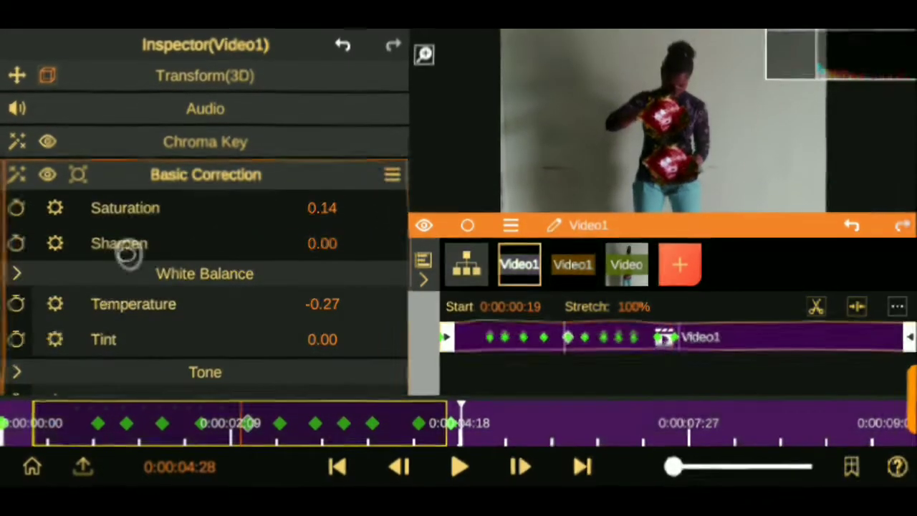
{"action": "left_click", "coordinate": [147, 174]}
{"action": "left_click", "coordinate": [154, 213]}
Add a Filters effect with Vibrance_B, blended down to about 0.22.
{"action": "left_click", "coordinate": [176, 348]}
{"action": "left_click", "coordinate": [176, 316]}
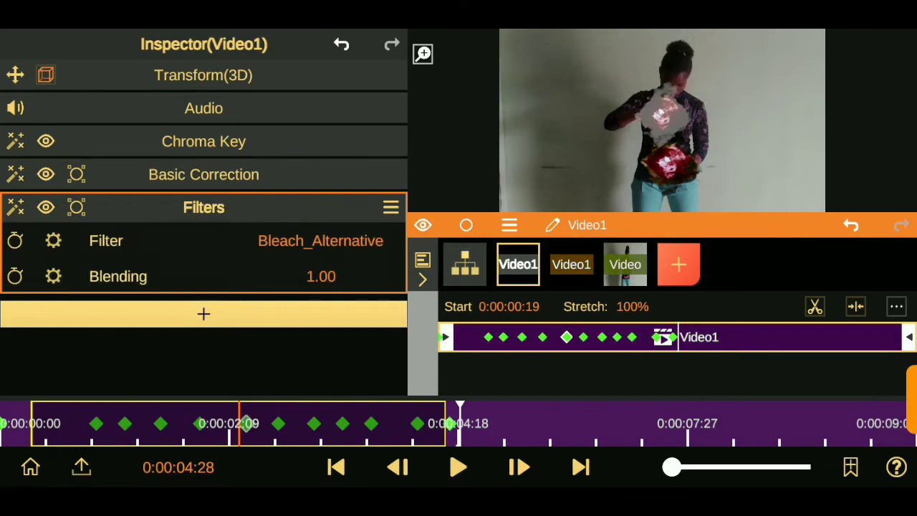
{"action": "left_click", "coordinate": [288, 240]}
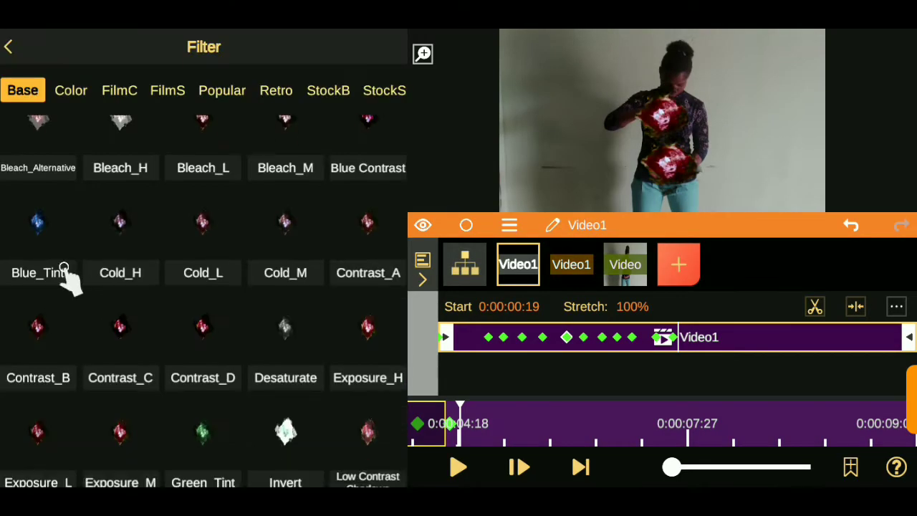
{"action": "left_click_drag", "start_coordinate": [72, 287], "coordinate": [72, 202]}
{"action": "left_click_drag", "start_coordinate": [203, 358], "coordinate": [204, 176]}
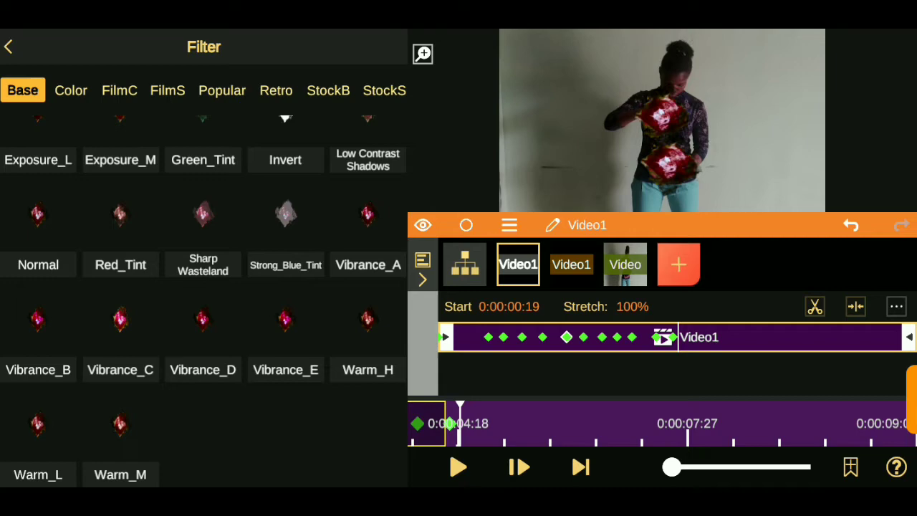
{"action": "left_click", "coordinate": [32, 320]}
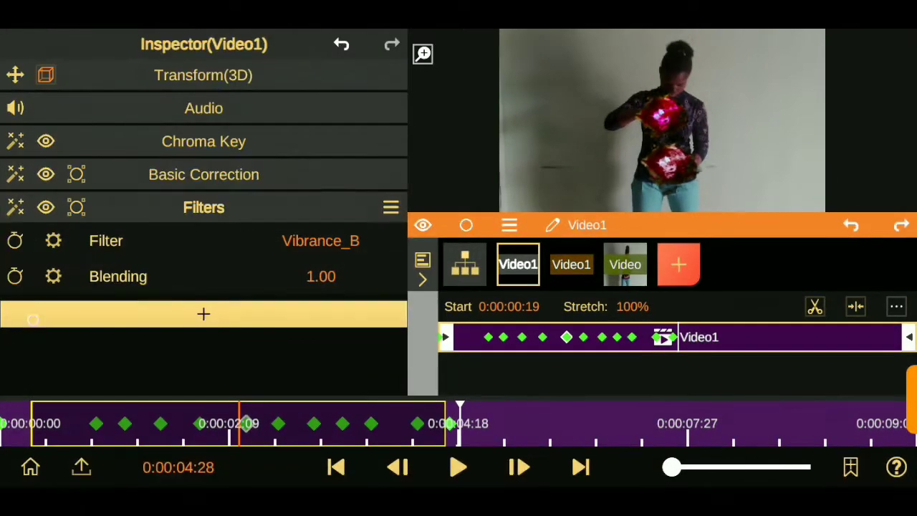
{"action": "left_click_drag", "start_coordinate": [321, 276], "coordinate": [338, 409]}
{"action": "left_click_drag", "start_coordinate": [313, 279], "coordinate": [315, 430]}
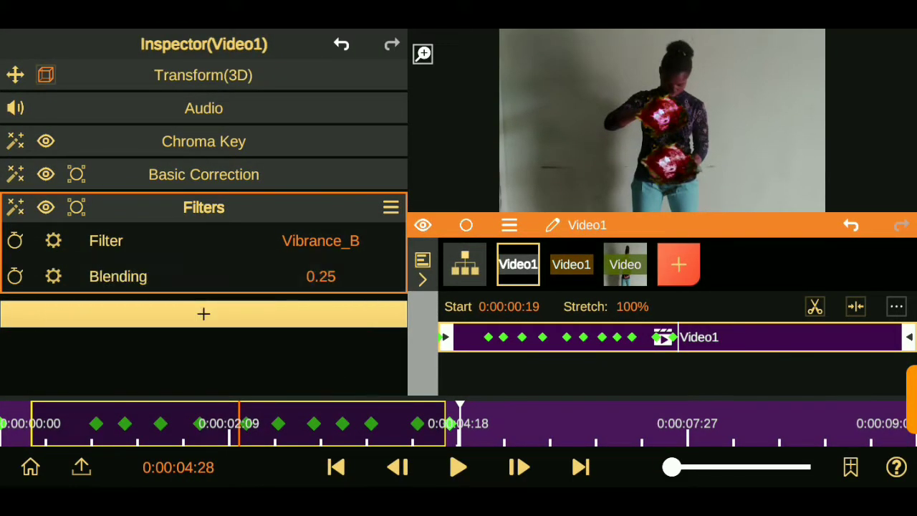
{"action": "left_click_drag", "start_coordinate": [321, 277], "coordinate": [323, 308]}
Switch the filter to Vibrance_A at 0.41 blending, then select the second Video1 layer.
{"action": "left_click", "coordinate": [316, 241]}
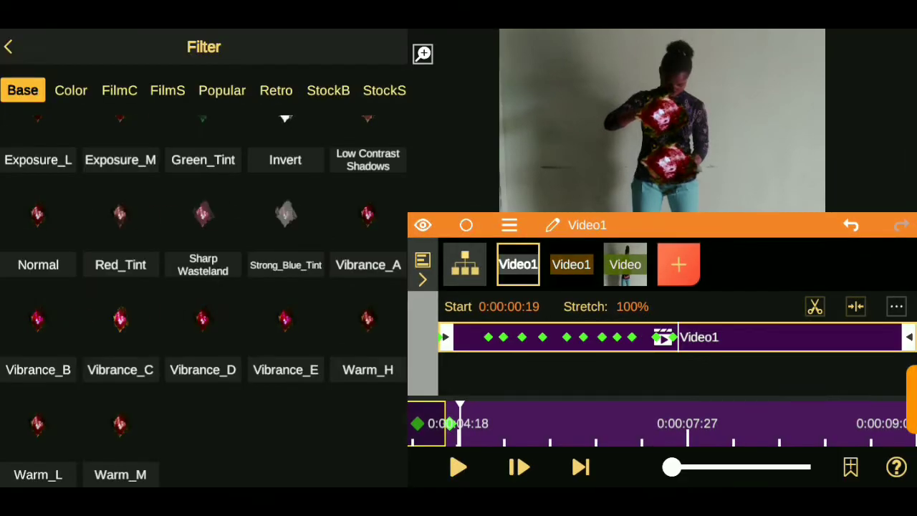
{"action": "left_click_drag", "start_coordinate": [202, 259], "coordinate": [204, 395]}
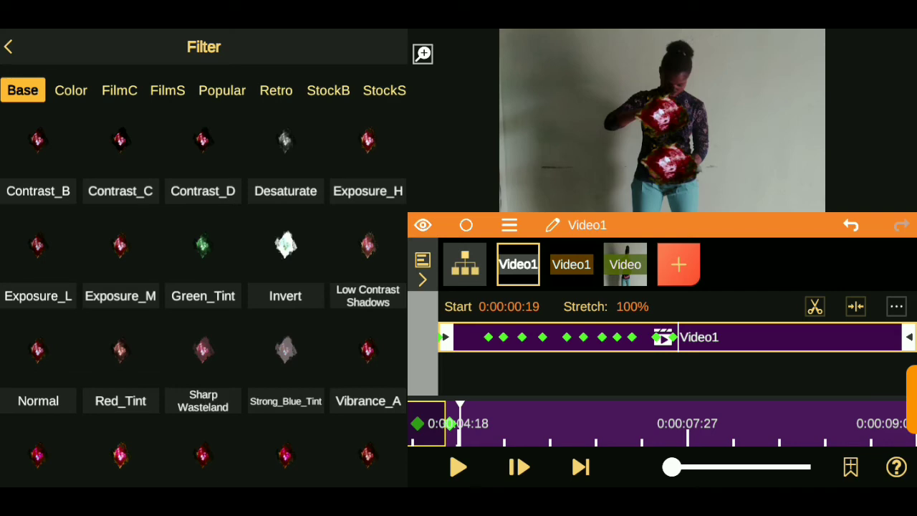
{"action": "left_click", "coordinate": [368, 351]}
{"action": "left_click_drag", "start_coordinate": [324, 276], "coordinate": [315, 218]}
{"action": "left_click_drag", "start_coordinate": [320, 275], "coordinate": [315, 250]}
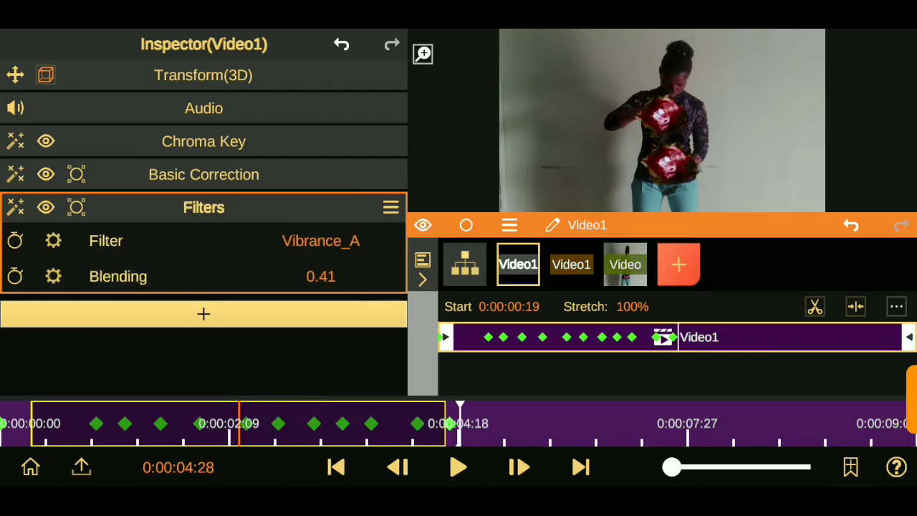
{"action": "left_click", "coordinate": [567, 272]}
{"action": "left_click", "coordinate": [153, 174]}
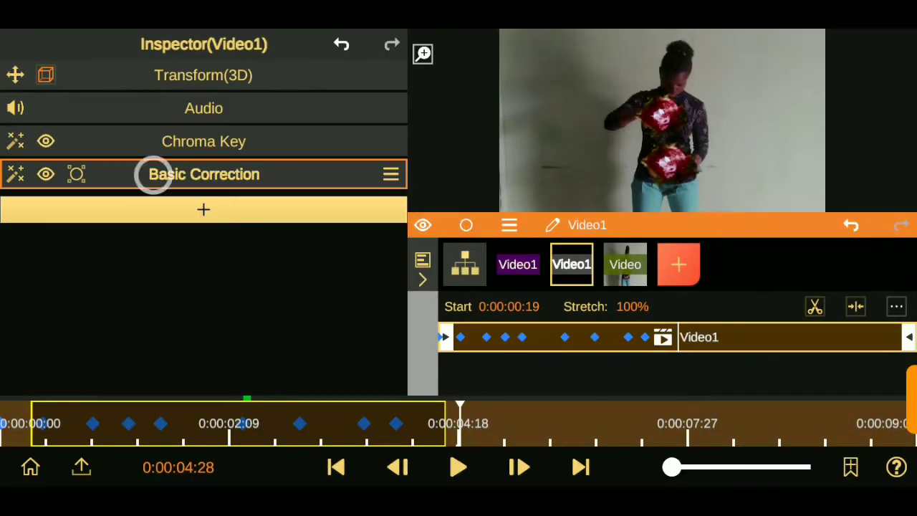
Give the second Video1 layer a Vibrance_A filter at blending 0.56, then add Light Rays.
{"action": "left_click", "coordinate": [203, 209]}
{"action": "left_click", "coordinate": [203, 351]}
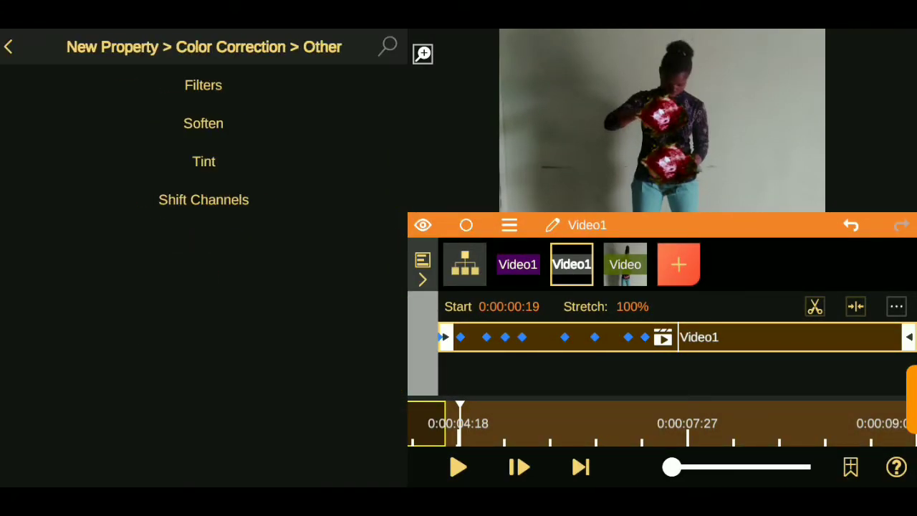
{"action": "left_click", "coordinate": [203, 85]}
{"action": "left_click", "coordinate": [276, 239]}
{"action": "scroll", "coordinate": [125, 202], "scroll_direction": "down", "scroll_amount": 2}
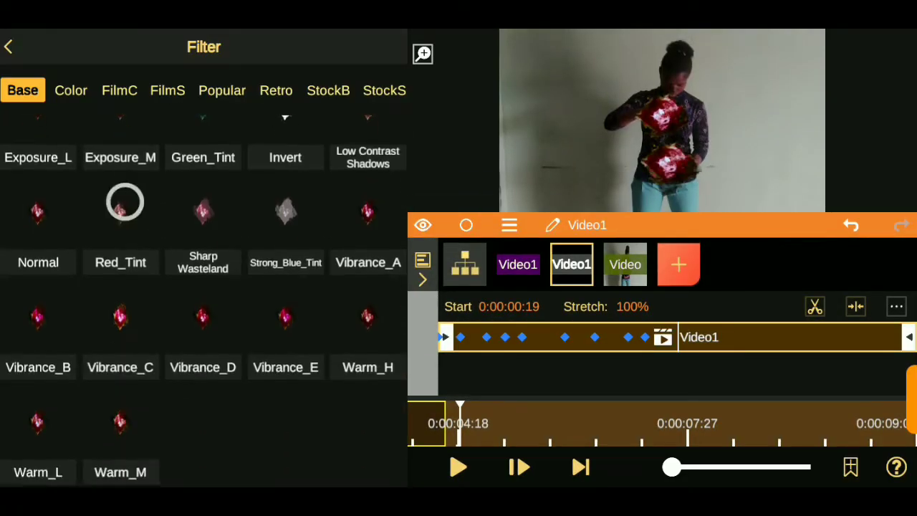
{"action": "left_click", "coordinate": [369, 216]}
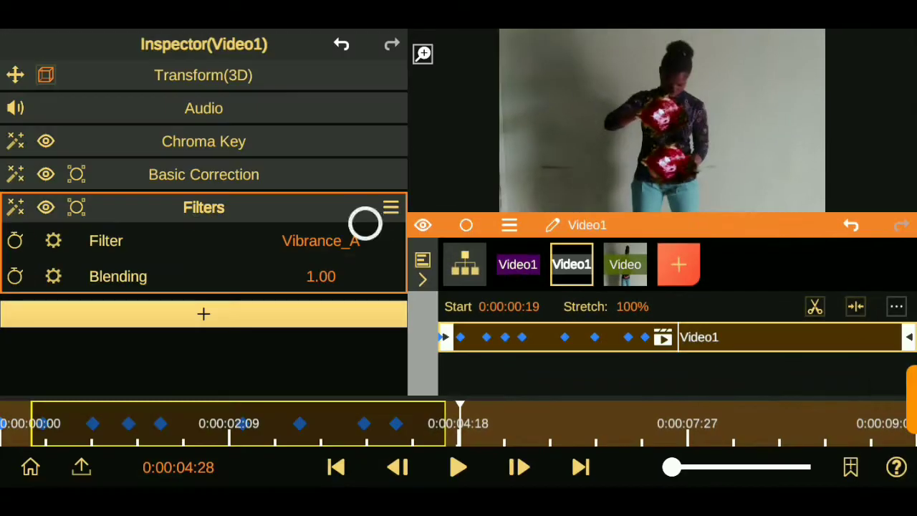
{"action": "left_click_drag", "start_coordinate": [307, 279], "coordinate": [351, 389]}
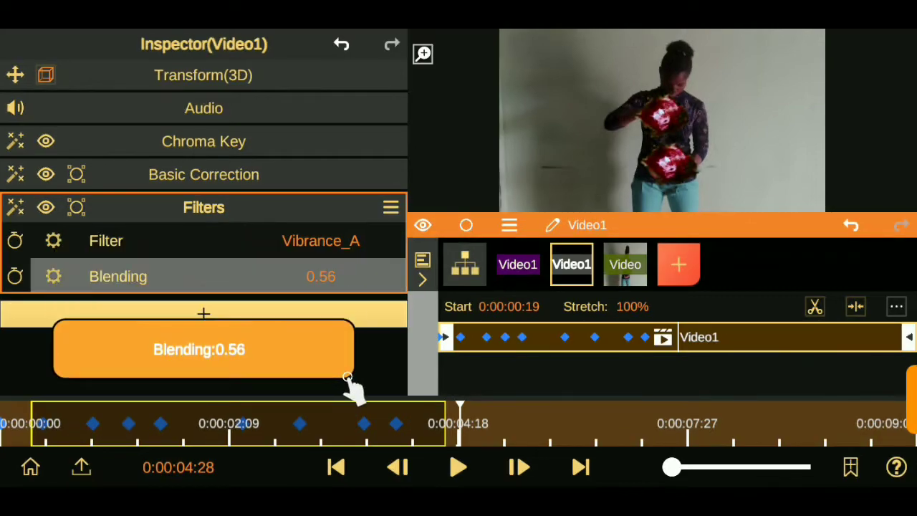
{"action": "left_click", "coordinate": [194, 313]}
{"action": "left_click", "coordinate": [82, 164]}
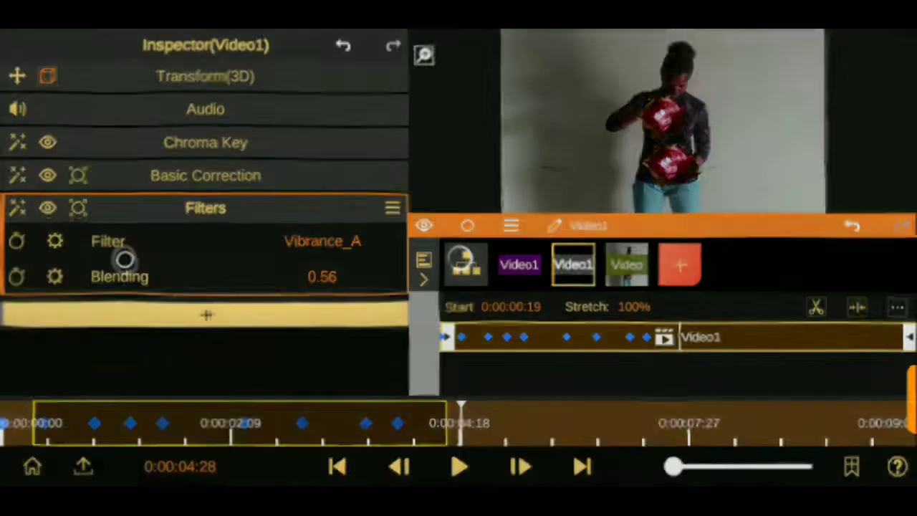
Set Light Rays to Multiply with Center Y 0.45 and Core Size 1.15, then select the first Video1 layer.
{"action": "scroll", "coordinate": [204, 308], "scroll_direction": "down", "scroll_amount": 3}
{"action": "left_click", "coordinate": [215, 318]}
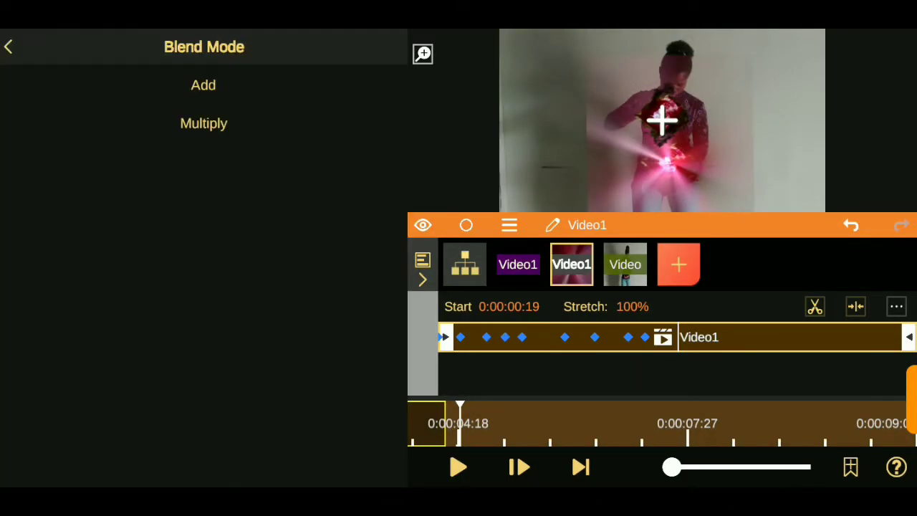
{"action": "left_click", "coordinate": [93, 122]}
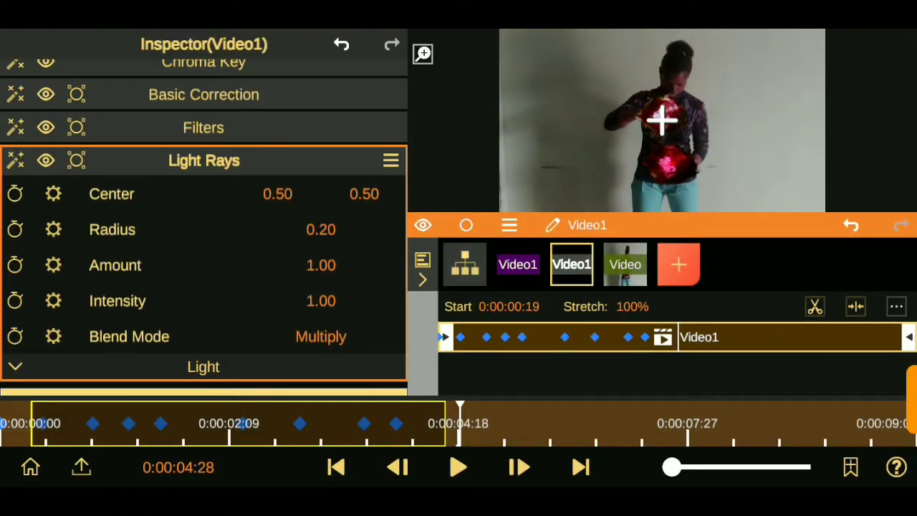
{"action": "left_click_drag", "start_coordinate": [364, 194], "coordinate": [362, 184]}
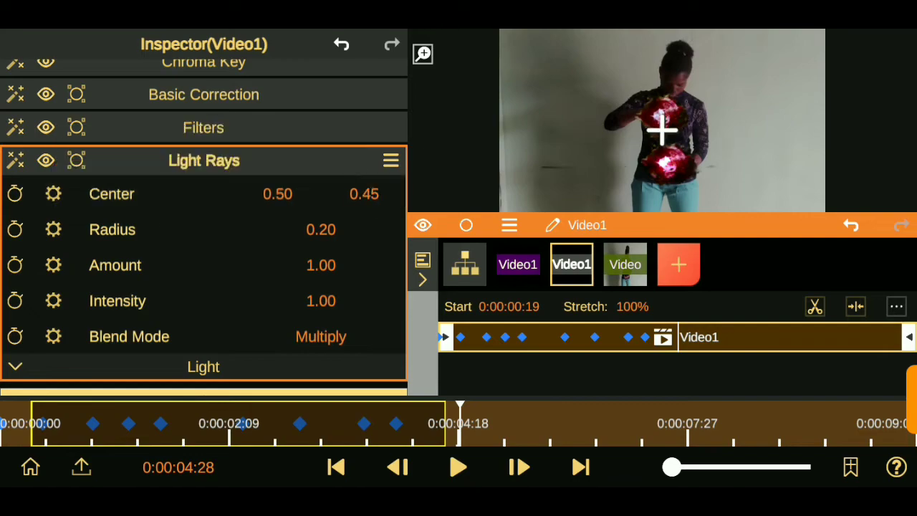
{"action": "left_click_drag", "start_coordinate": [67, 309], "coordinate": [67, 174]}
{"action": "mouse_move", "coordinate": [315, 261]}
{"action": "left_mouse_down"}
{"action": "mouse_move", "coordinate": [304, 187]}
{"action": "mouse_move", "coordinate": [343, 415]}
{"action": "mouse_move", "coordinate": [332, 444]}
{"action": "mouse_move", "coordinate": [303, 187]}
{"action": "left_mouse_up"}
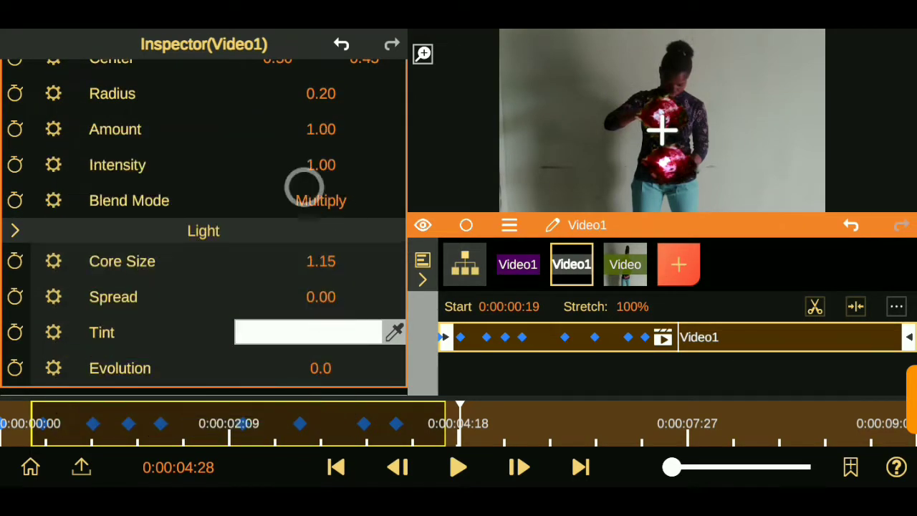
{"action": "left_click_drag", "start_coordinate": [150, 198], "coordinate": [150, 371]}
{"action": "left_click", "coordinate": [204, 199]}
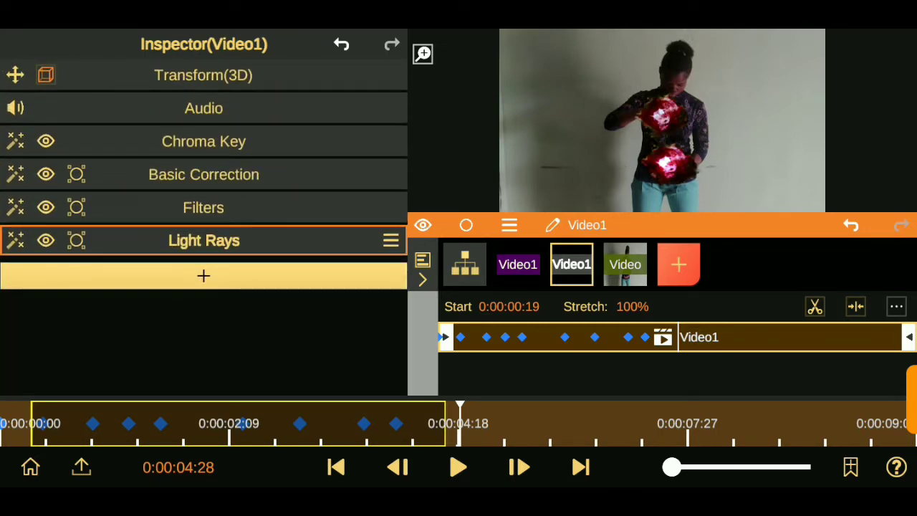
{"action": "left_click", "coordinate": [518, 265]}
{"action": "left_click", "coordinate": [203, 198]}
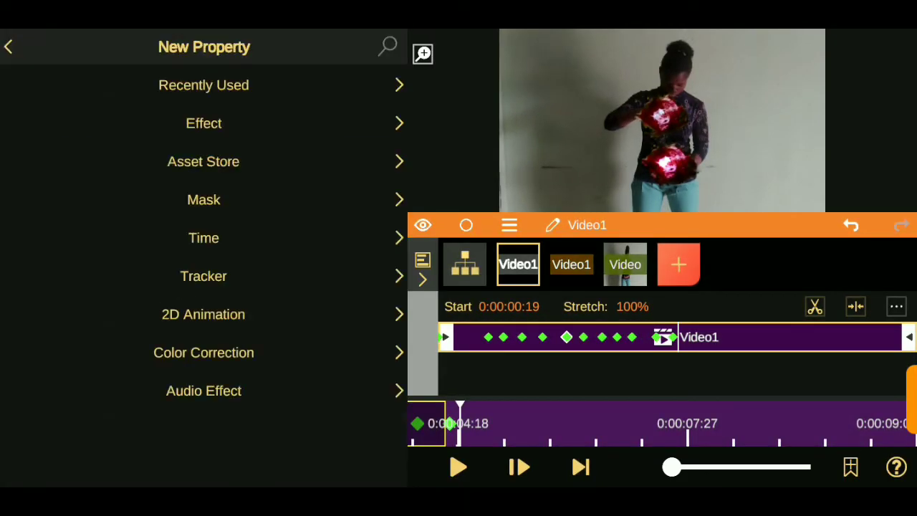
Add Multiply Light Rays to the first Video1 layer with Spread 0.10 and Core Size about 1.07.
{"action": "left_click", "coordinate": [203, 161]}
{"action": "left_click", "coordinate": [106, 276]}
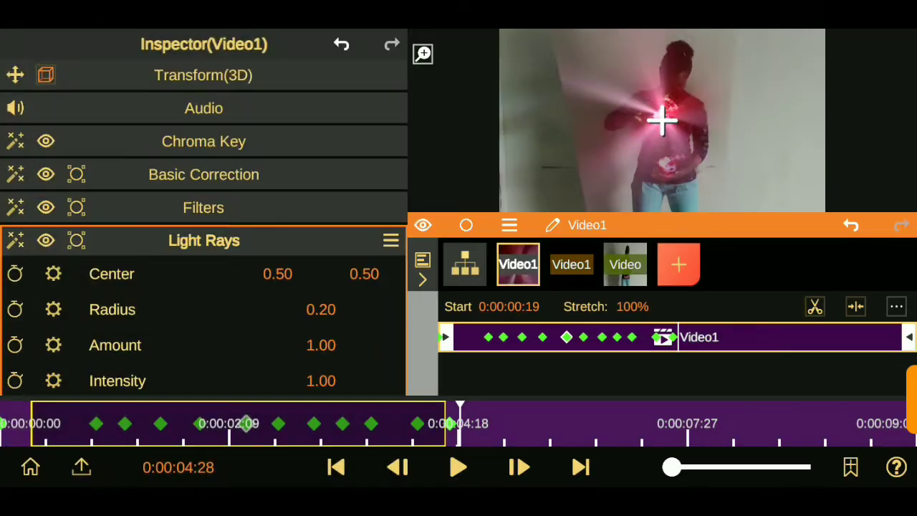
{"action": "left_click_drag", "start_coordinate": [203, 330], "coordinate": [204, 227]}
{"action": "left_click", "coordinate": [122, 311]}
{"action": "left_click", "coordinate": [122, 133]}
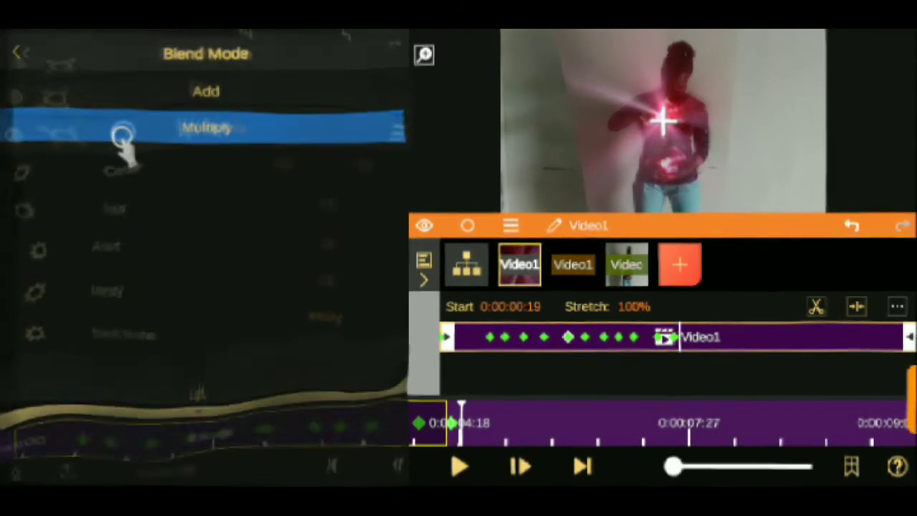
{"action": "left_click", "coordinate": [15, 366]}
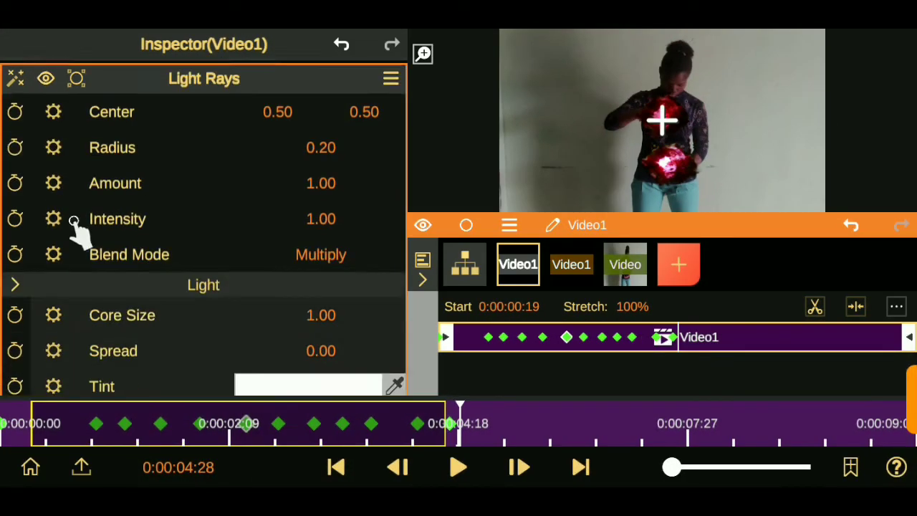
{"action": "left_click_drag", "start_coordinate": [78, 301], "coordinate": [78, 214]}
{"action": "left_click_drag", "start_coordinate": [320, 299], "coordinate": [321, 244]}
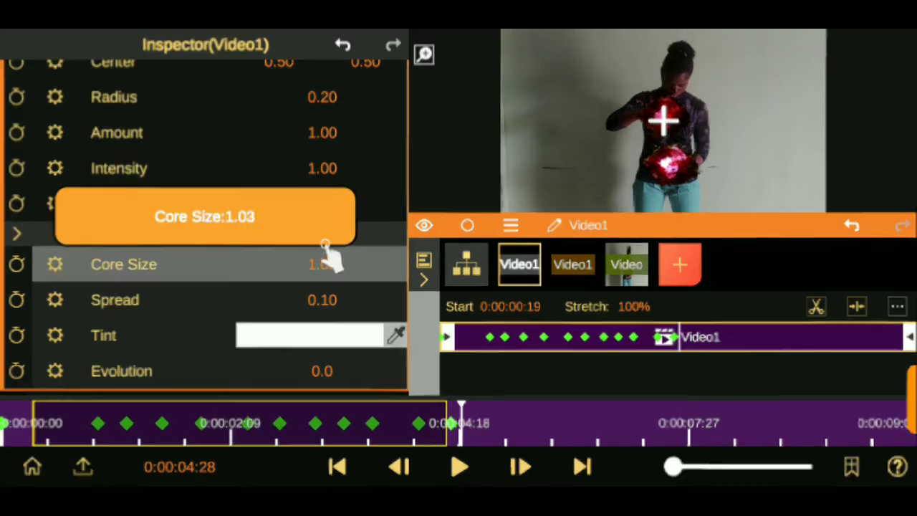
{"action": "left_click_drag", "start_coordinate": [204, 144], "coordinate": [203, 344]}
{"action": "left_click", "coordinate": [203, 190]}
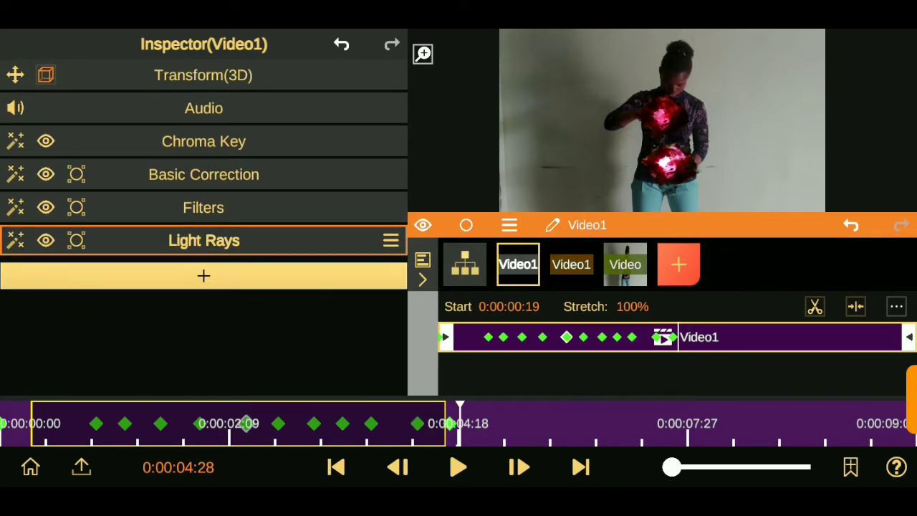
{"action": "left_click", "coordinate": [457, 259]}
{"action": "left_click", "coordinate": [60, 423]}
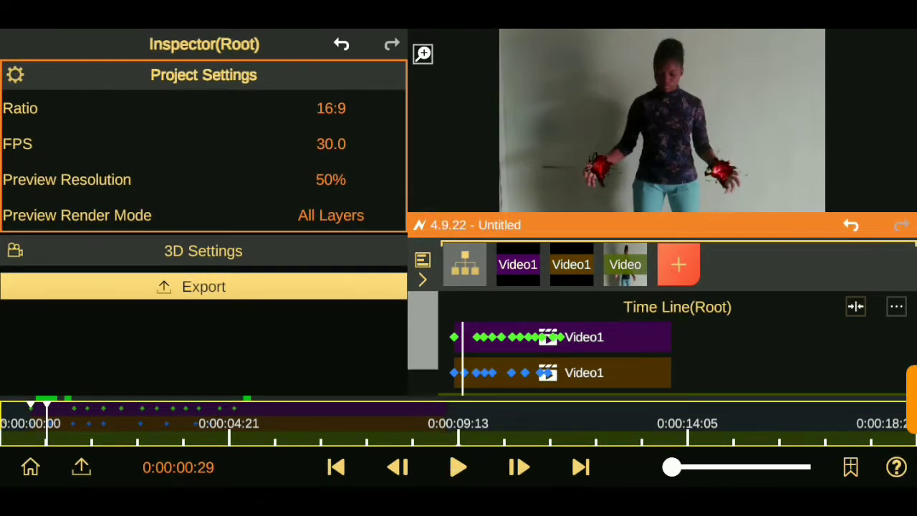
Begin adding a new layer to the root composition.
{"action": "left_click", "coordinate": [678, 264]}
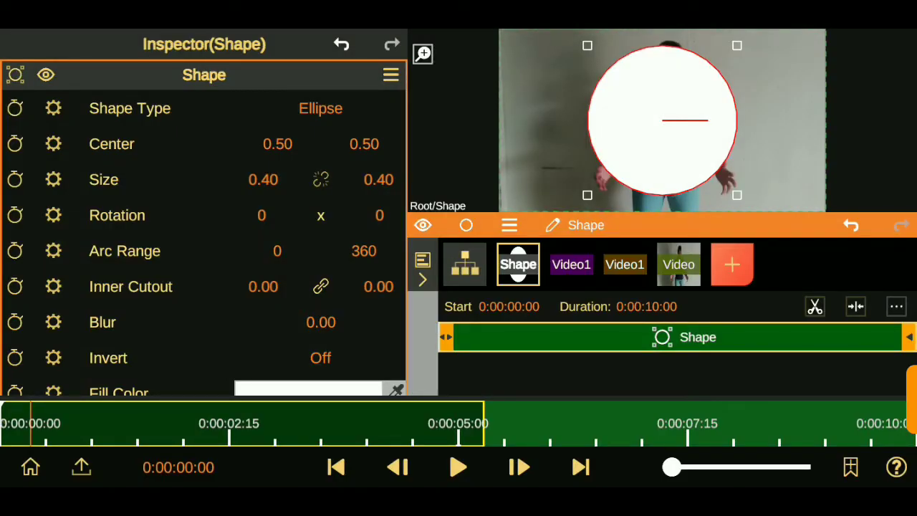
Resize the ellipse to 0.72, move its centre to 0.50, 0.29, and blur it to 0.34.
{"action": "left_click_drag", "start_coordinate": [263, 180], "coordinate": [262, 164]}
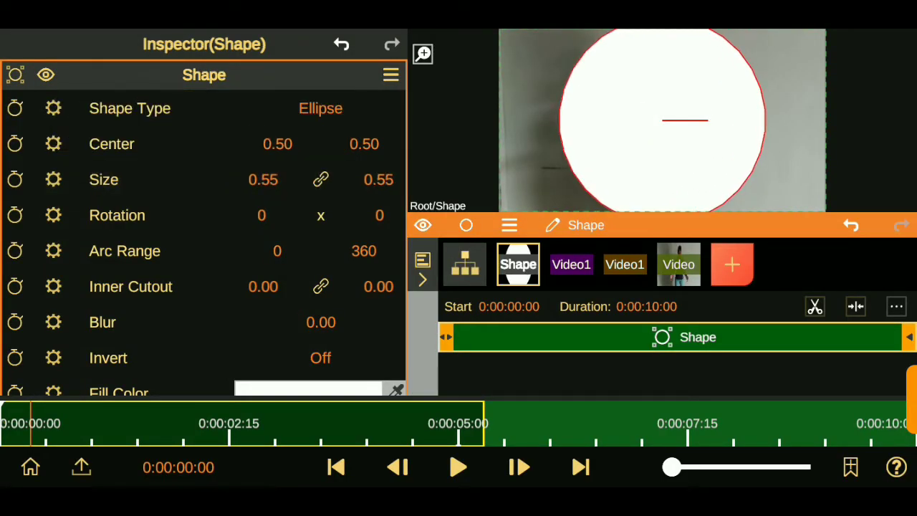
{"action": "left_click_drag", "start_coordinate": [358, 147], "coordinate": [364, 176]}
{"action": "left_click_drag", "start_coordinate": [263, 179], "coordinate": [266, 172]}
{"action": "left_click_drag", "start_coordinate": [320, 323], "coordinate": [291, 195]}
{"action": "left_click_drag", "start_coordinate": [364, 144], "coordinate": [365, 194]}
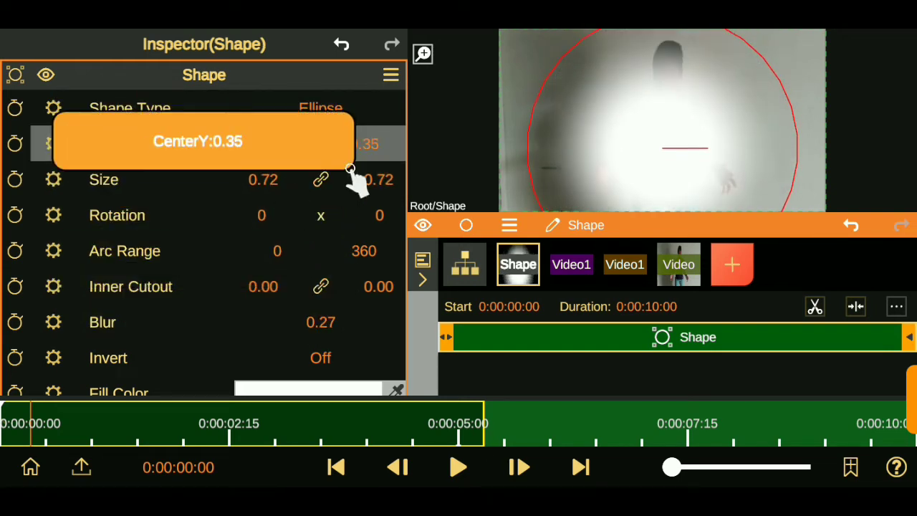
{"action": "left_click_drag", "start_coordinate": [326, 320], "coordinate": [315, 270]}
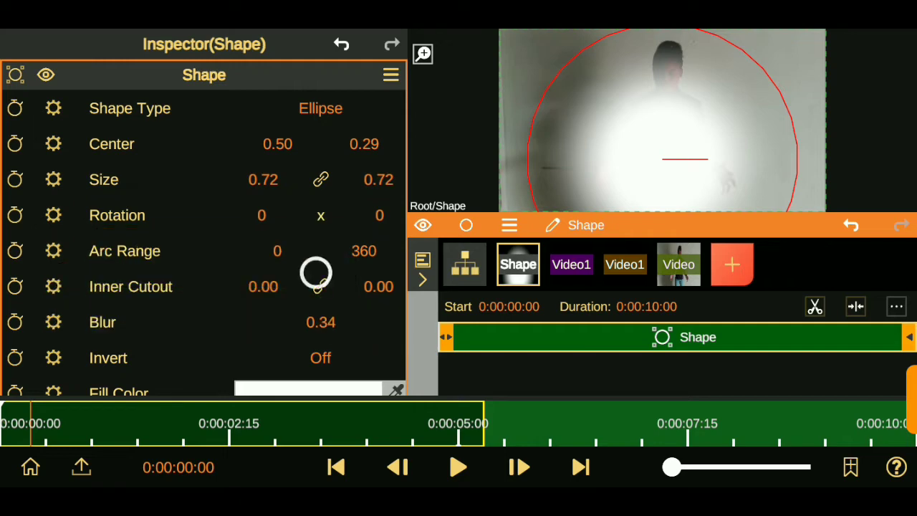
Fill the shape with dark red and return to the root timeline.
{"action": "scroll", "coordinate": [204, 286], "scroll_direction": "down", "scroll_amount": 3}
{"action": "left_click", "coordinate": [308, 348]}
{"action": "left_click_drag", "start_coordinate": [55, 303], "coordinate": [140, 347]}
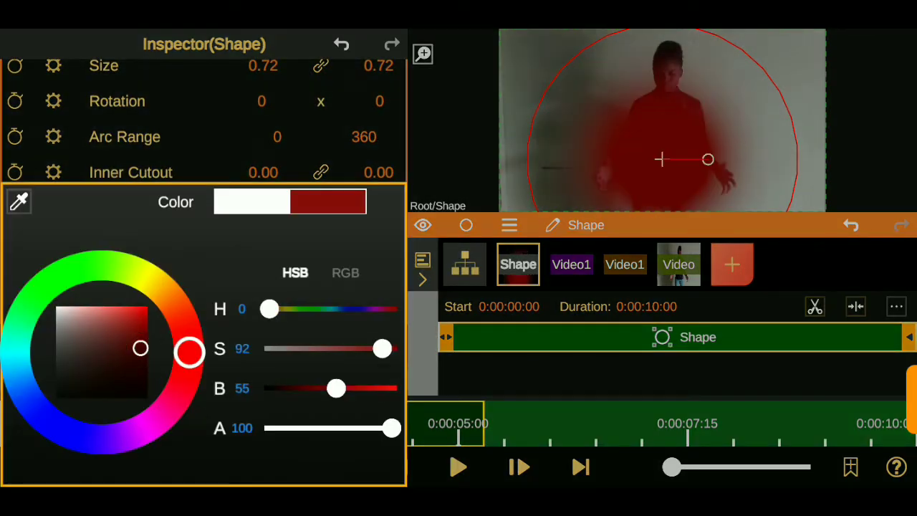
{"action": "left_click", "coordinate": [121, 137]}
{"action": "left_click_drag", "start_coordinate": [109, 261], "coordinate": [108, 215]}
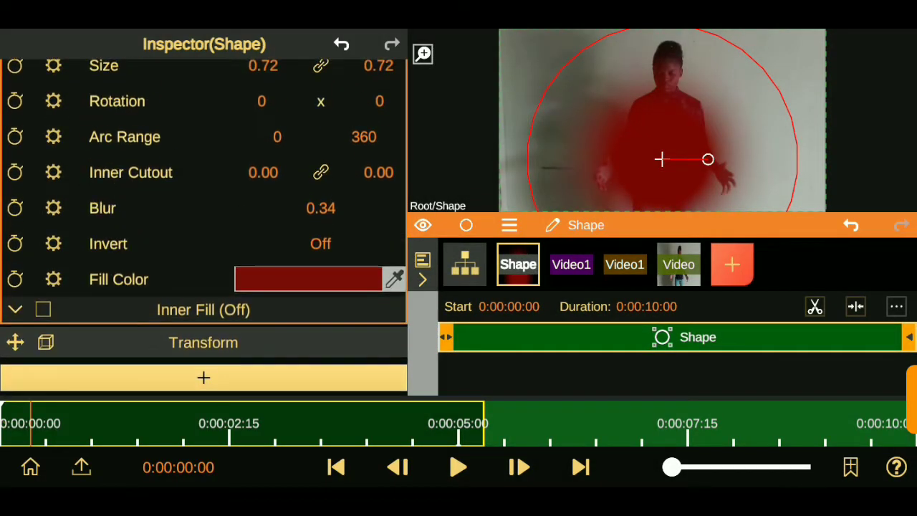
{"action": "left_click", "coordinate": [465, 264]}
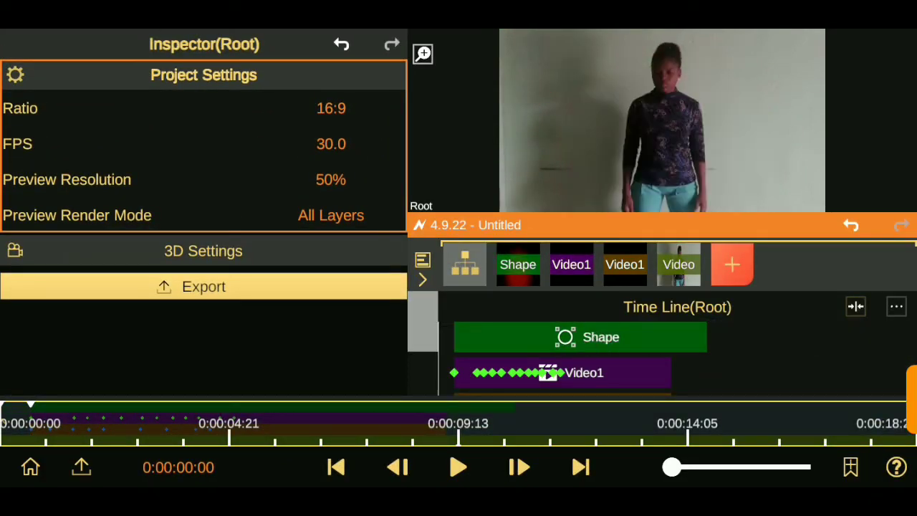
At the Shape clip's start, widen the red ellipse and increase its blur.
{"action": "left_click", "coordinate": [639, 336]}
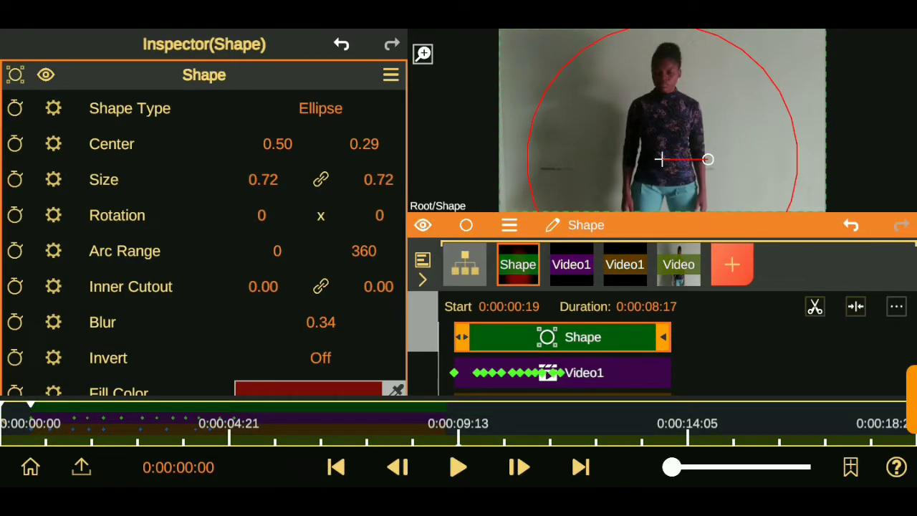
{"action": "left_click_drag", "start_coordinate": [215, 429], "coordinate": [200, 430]}
{"action": "mouse_move", "coordinate": [319, 185]}
{"action": "left_mouse_down"}
{"action": "mouse_move", "coordinate": [286, 181]}
{"action": "mouse_move", "coordinate": [344, 188]}
{"action": "left_mouse_up"}
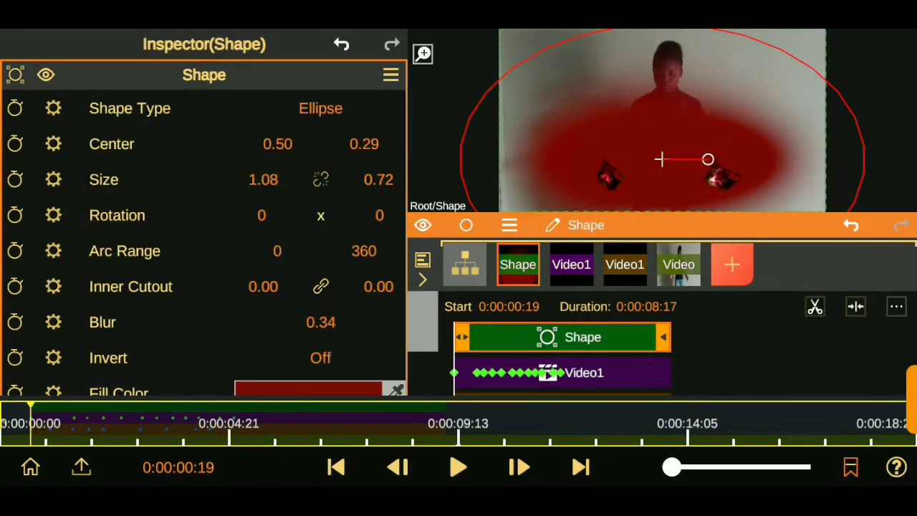
{"action": "left_click_drag", "start_coordinate": [329, 322], "coordinate": [317, 208]}
{"action": "scroll", "coordinate": [215, 286], "scroll_direction": "down", "scroll_amount": 3}
Add Blending to the shape with Overlay mode and opacity lowered to about 0.95.
{"action": "left_click", "coordinate": [205, 376]}
{"action": "left_click", "coordinate": [203, 123]}
{"action": "left_click", "coordinate": [98, 88]}
{"action": "left_click", "coordinate": [321, 174]}
{"action": "left_click", "coordinate": [133, 372]}
{"action": "left_click_drag", "start_coordinate": [319, 208], "coordinate": [330, 233]}
Reshape the ellipse taller and about 0.83 wide, lower its centre, and blur it to maximum.
{"action": "left_click", "coordinate": [157, 83]}
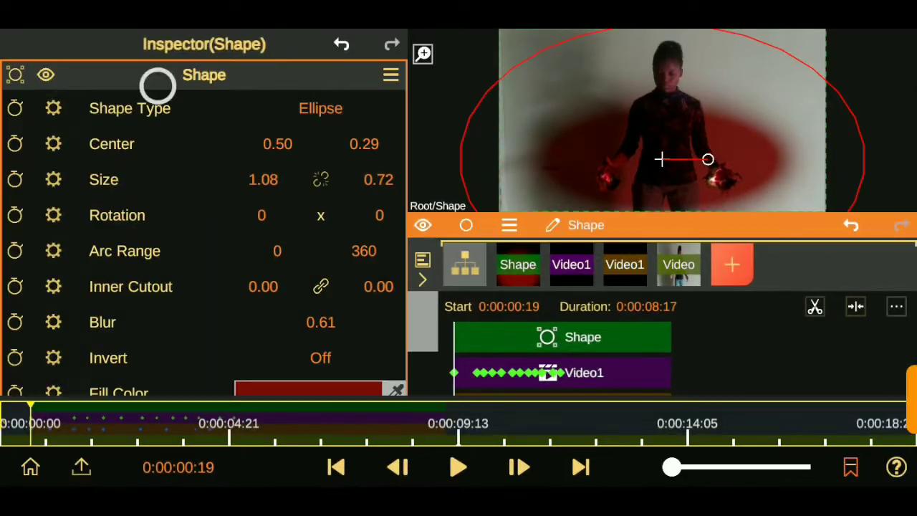
{"action": "left_click_drag", "start_coordinate": [378, 179], "coordinate": [368, 151]}
{"action": "left_click_drag", "start_coordinate": [320, 321], "coordinate": [328, 182]}
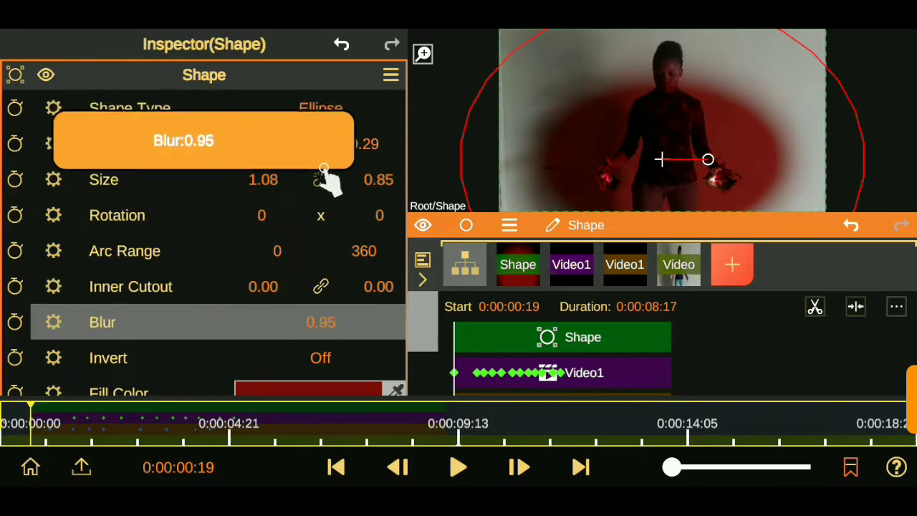
{"action": "left_click_drag", "start_coordinate": [262, 179], "coordinate": [205, 188]}
{"action": "left_click_drag", "start_coordinate": [364, 143], "coordinate": [369, 175]}
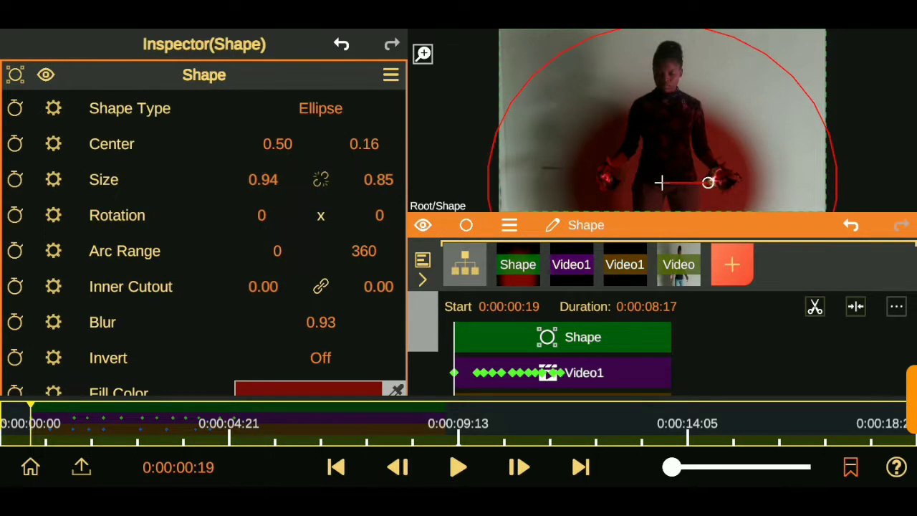
{"action": "left_click_drag", "start_coordinate": [263, 179], "coordinate": [273, 216]}
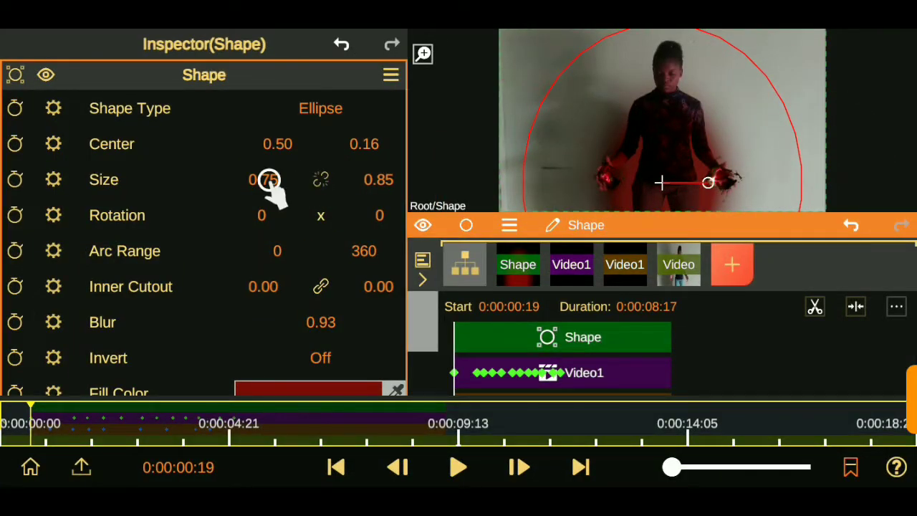
{"action": "left_click_drag", "start_coordinate": [263, 179], "coordinate": [297, 210]}
{"action": "mouse_move", "coordinate": [320, 322]}
{"action": "left_mouse_down"}
{"action": "mouse_move", "coordinate": [317, 417]}
{"action": "mouse_move", "coordinate": [320, 373]}
{"action": "left_mouse_up"}
{"action": "scroll", "coordinate": [203, 250], "scroll_direction": "down", "scroll_amount": 5}
Reduce the shape's Transform Scale X and set the glow's opacity to about 0.96.
{"action": "left_click", "coordinate": [98, 378]}
{"action": "left_click_drag", "start_coordinate": [262, 177], "coordinate": [215, 213]}
{"action": "left_click", "coordinate": [203, 311]}
{"action": "left_click_drag", "start_coordinate": [308, 209], "coordinate": [311, 227]}
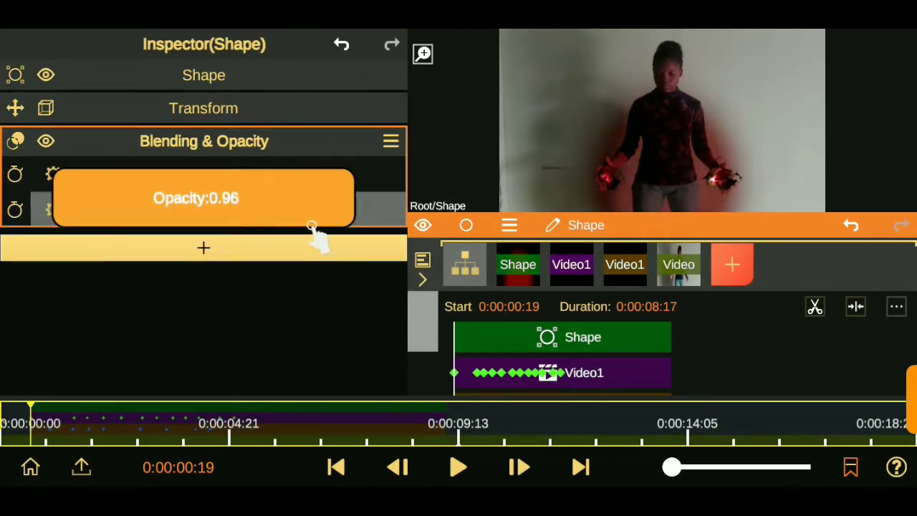
Switch the glow's blend mode to Hard Light and lower its opacity slightly.
{"action": "left_click", "coordinate": [320, 174]}
{"action": "scroll", "coordinate": [122, 322], "scroll_direction": "down", "scroll_amount": 5}
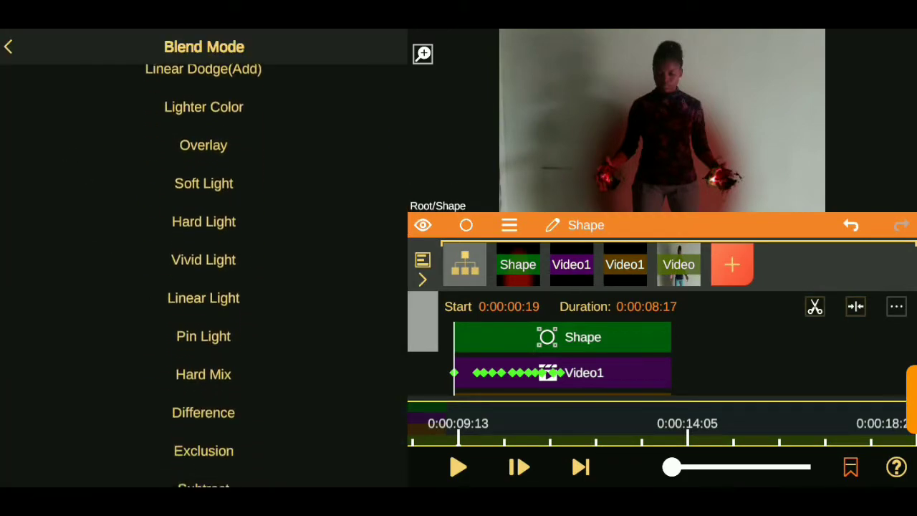
{"action": "left_click", "coordinate": [203, 223]}
{"action": "mouse_move", "coordinate": [320, 210]}
{"action": "left_mouse_down"}
{"action": "mouse_move", "coordinate": [325, 236]}
{"action": "mouse_move", "coordinate": [320, 209]}
{"action": "left_mouse_up"}
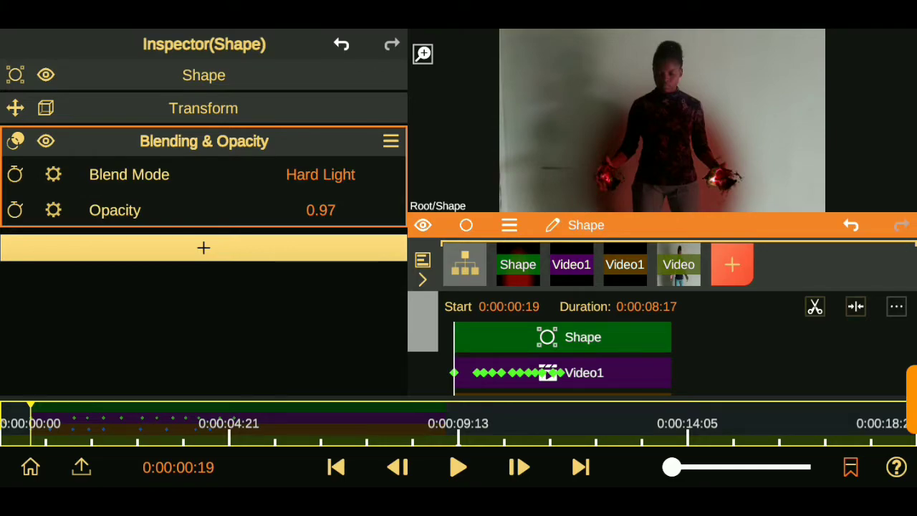
Stretch the shape taller and widen its horizontal scale to 1.10.
{"action": "left_click", "coordinate": [204, 107]}
{"action": "mouse_move", "coordinate": [370, 176]}
{"action": "left_mouse_down"}
{"action": "mouse_move", "coordinate": [385, 136]}
{"action": "mouse_move", "coordinate": [376, 143]}
{"action": "left_mouse_up"}
{"action": "mouse_move", "coordinate": [263, 177]}
{"action": "left_mouse_down"}
{"action": "mouse_move", "coordinate": [351, 193]}
{"action": "mouse_move", "coordinate": [338, 379]}
{"action": "left_mouse_up"}
Enable opacity keyframing and add a higher-opacity keyframe at a later frame.
{"action": "left_click", "coordinate": [203, 311]}
{"action": "left_click", "coordinate": [24, 207]}
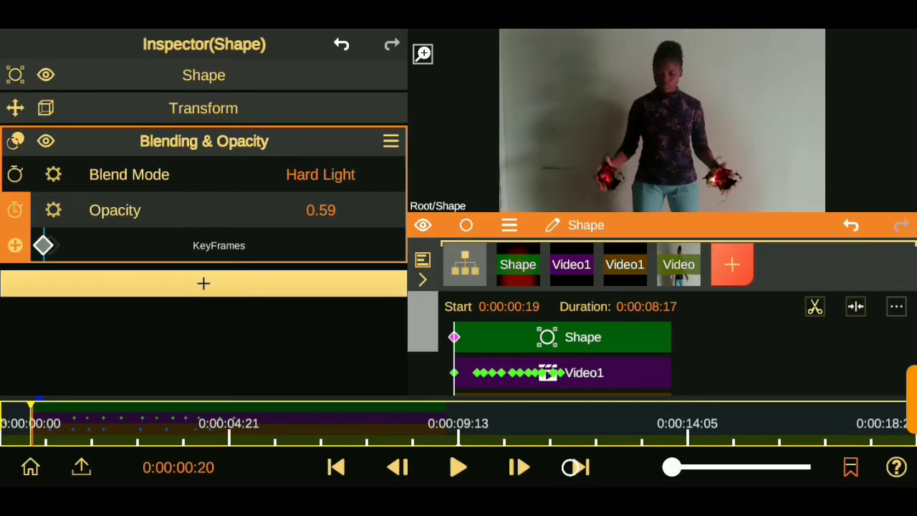
{"action": "left_click", "coordinate": [576, 466]}
{"action": "left_click_drag", "start_coordinate": [321, 210], "coordinate": [327, 151]}
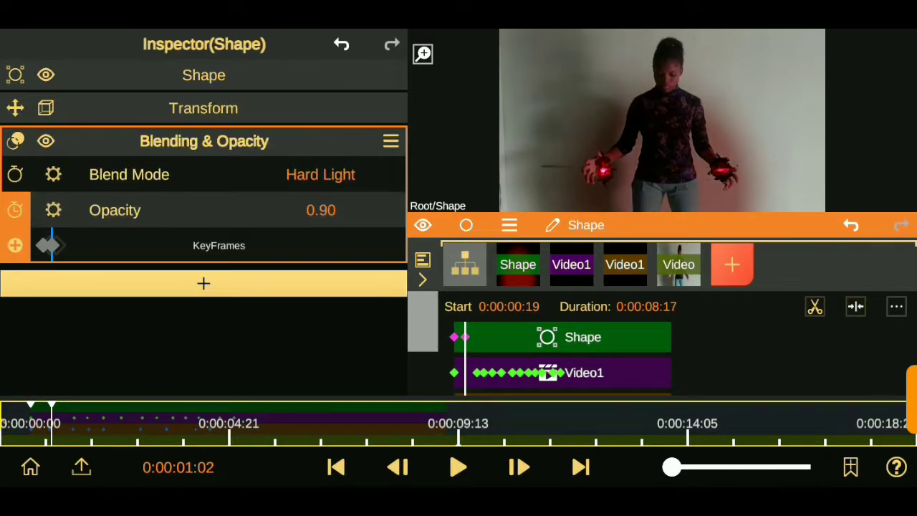
Add more opacity keyframes a few frames apart, including 0.92, rising toward 0.95.
{"action": "left_click", "coordinate": [580, 464]}
{"action": "left_click", "coordinate": [581, 454]}
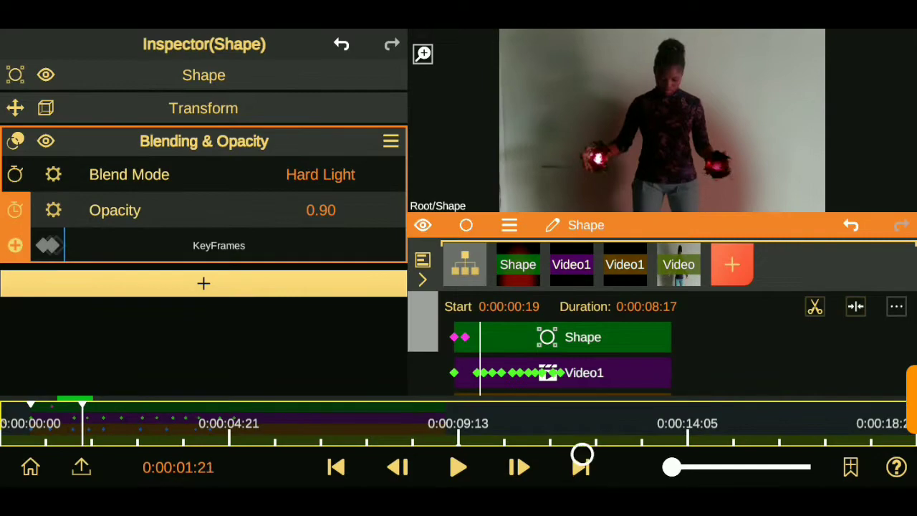
{"action": "left_click", "coordinate": [584, 451]}
{"action": "mouse_move", "coordinate": [308, 210]}
{"action": "left_mouse_down"}
{"action": "mouse_move", "coordinate": [317, 206]}
{"action": "mouse_move", "coordinate": [334, 229]}
{"action": "left_mouse_up"}
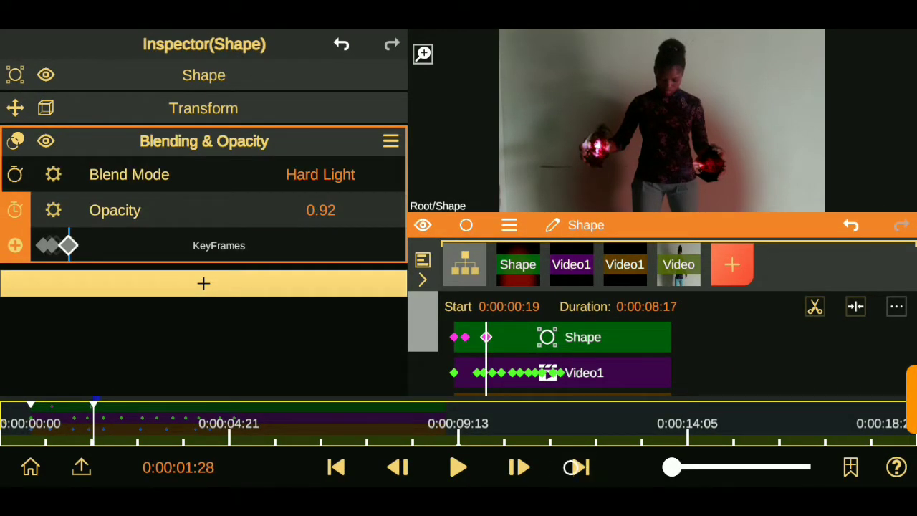
{"action": "left_click", "coordinate": [579, 466]}
{"action": "left_click", "coordinate": [579, 467]}
{"action": "left_click_drag", "start_coordinate": [327, 215], "coordinate": [327, 190]}
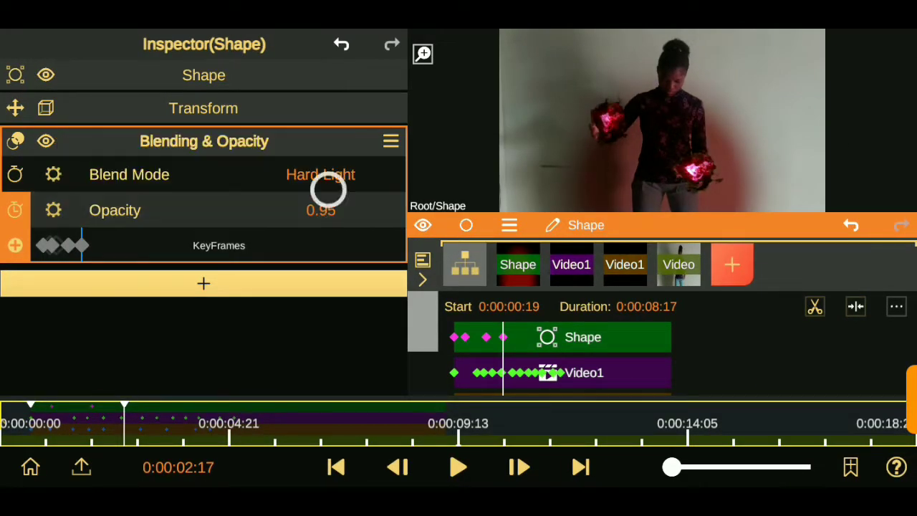
{"action": "left_click", "coordinate": [578, 467]}
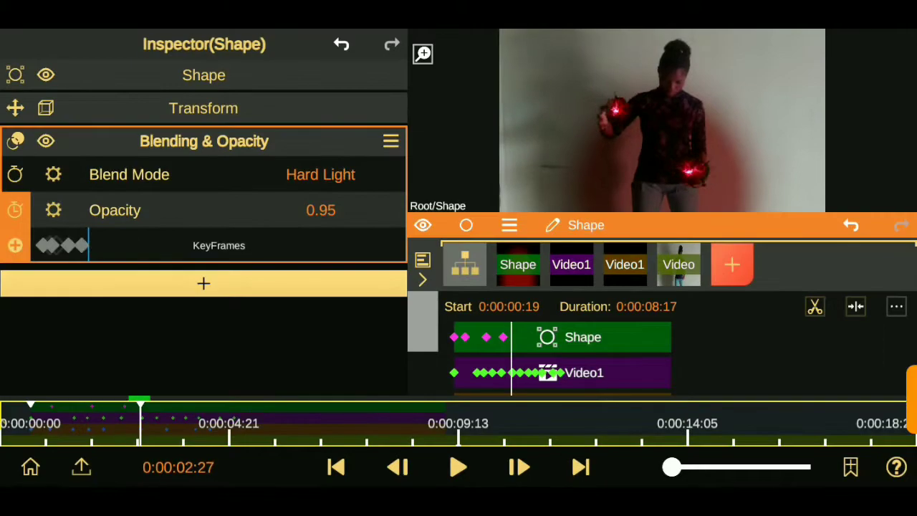
{"action": "left_click", "coordinate": [144, 79]}
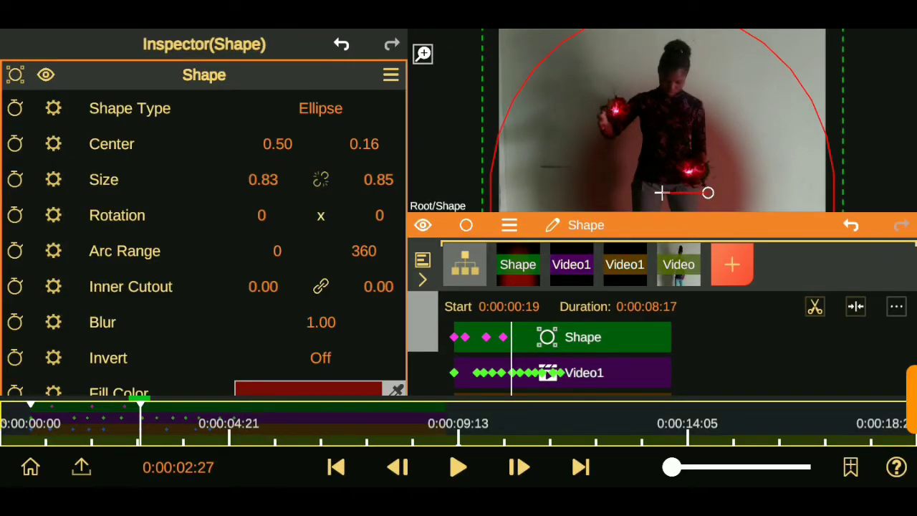
Enlarge the glow ellipse to about 0.94 wide and 0.97 tall.
{"action": "left_click_drag", "start_coordinate": [262, 180], "coordinate": [278, 188]}
{"action": "left_click_drag", "start_coordinate": [279, 192], "coordinate": [281, 192]}
{"action": "left_click_drag", "start_coordinate": [378, 184], "coordinate": [379, 159]}
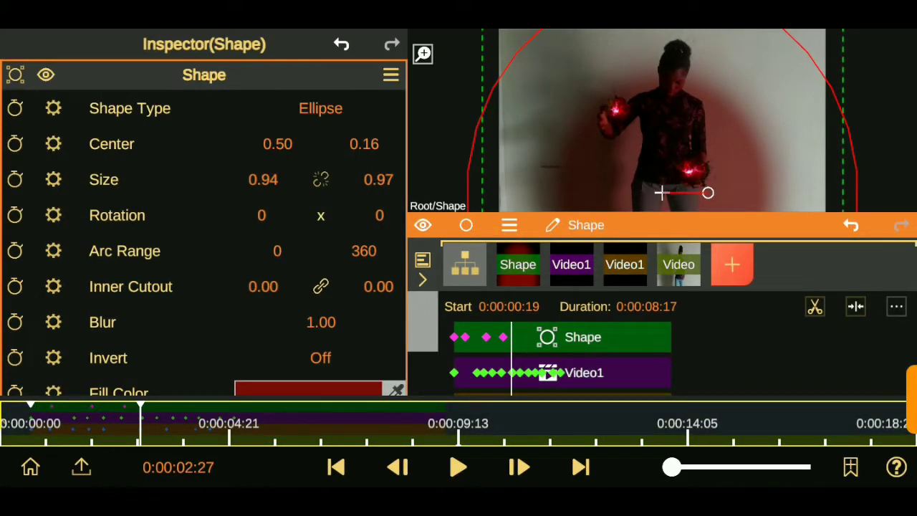
{"action": "scroll", "coordinate": [117, 179], "scroll_direction": "down", "scroll_amount": 3}
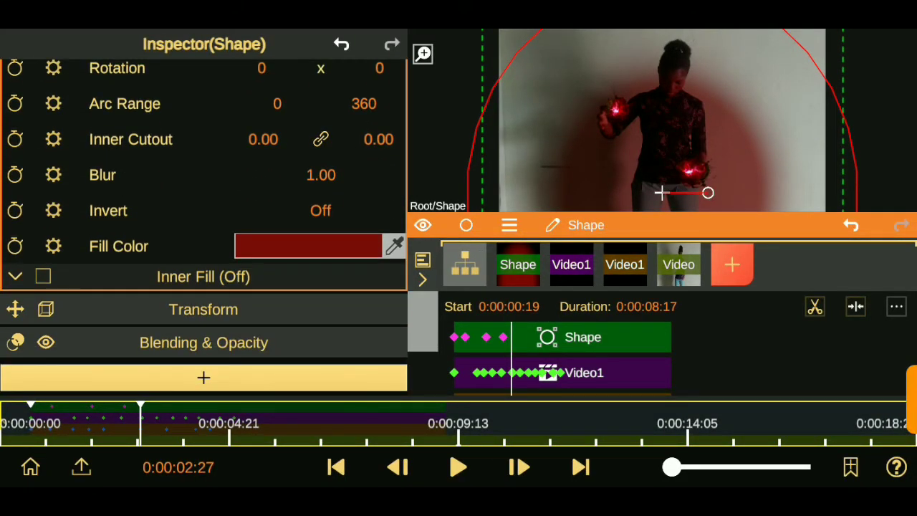
{"action": "left_click", "coordinate": [29, 274]}
{"action": "left_click_drag", "start_coordinate": [182, 257], "coordinate": [214, 379]}
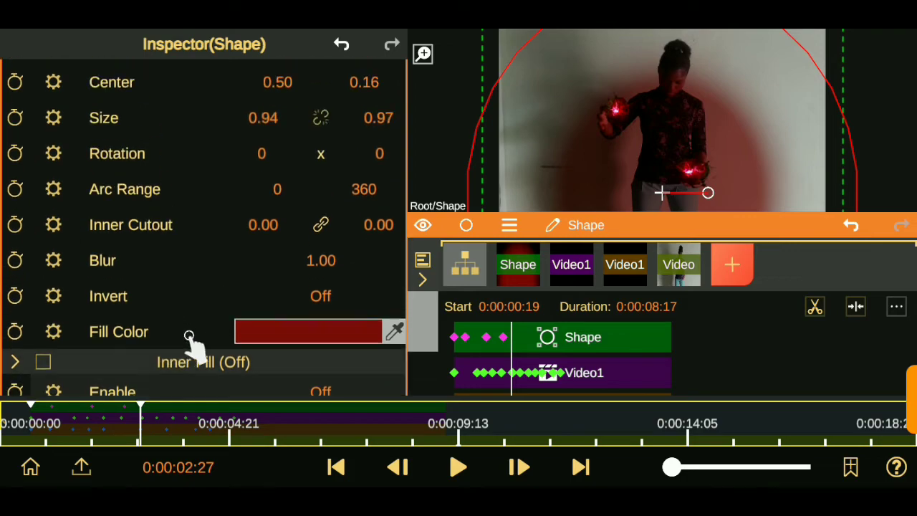
Reduce the ellipse's blur to 0.51 and reshape it, bringing its height to 1.00.
{"action": "left_click_drag", "start_coordinate": [263, 164], "coordinate": [255, 179]}
{"action": "left_click_drag", "start_coordinate": [114, 254], "coordinate": [112, 121]}
{"action": "mouse_move", "coordinate": [319, 174]}
{"action": "left_mouse_down"}
{"action": "mouse_move", "coordinate": [315, 214]}
{"action": "mouse_move", "coordinate": [344, 352]}
{"action": "mouse_move", "coordinate": [358, 374]}
{"action": "mouse_move", "coordinate": [322, 133]}
{"action": "mouse_move", "coordinate": [336, 245]}
{"action": "mouse_move", "coordinate": [352, 272]}
{"action": "mouse_move", "coordinate": [343, 183]}
{"action": "mouse_move", "coordinate": [322, 180]}
{"action": "left_mouse_up"}
{"action": "left_click_drag", "start_coordinate": [160, 215], "coordinate": [164, 300]}
{"action": "mouse_move", "coordinate": [315, 152]}
{"action": "left_mouse_down"}
{"action": "mouse_move", "coordinate": [245, 192]}
{"action": "mouse_move", "coordinate": [256, 190]}
{"action": "left_mouse_up"}
{"action": "left_click_drag", "start_coordinate": [378, 161], "coordinate": [362, 125]}
{"action": "left_click_drag", "start_coordinate": [201, 322], "coordinate": [200, 167]}
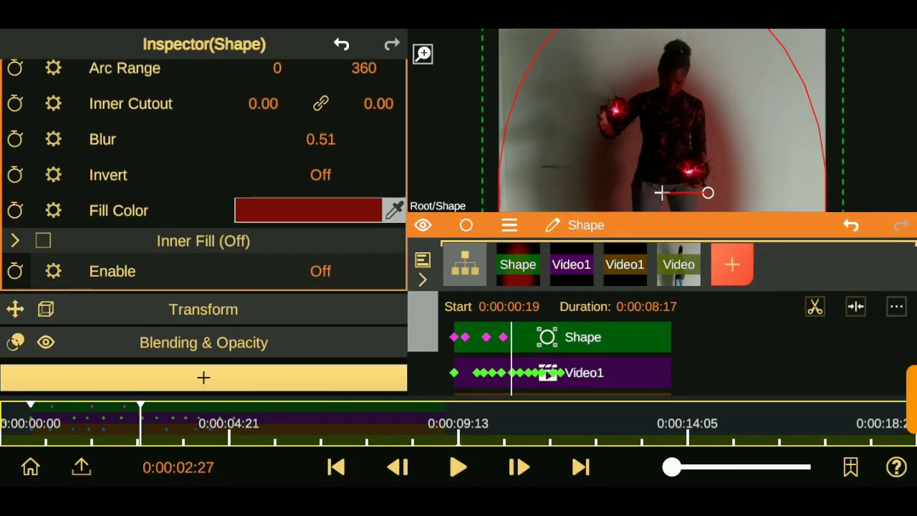
Return to the Shape clip's start and browse the Asset Store's Distort effects.
{"action": "left_click", "coordinate": [203, 343]}
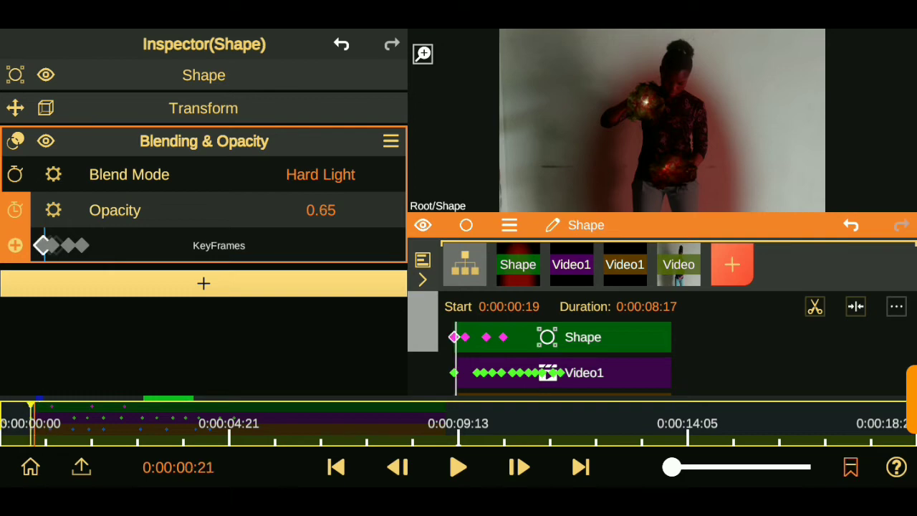
{"action": "left_click", "coordinate": [399, 467]}
{"action": "left_click", "coordinate": [203, 141]}
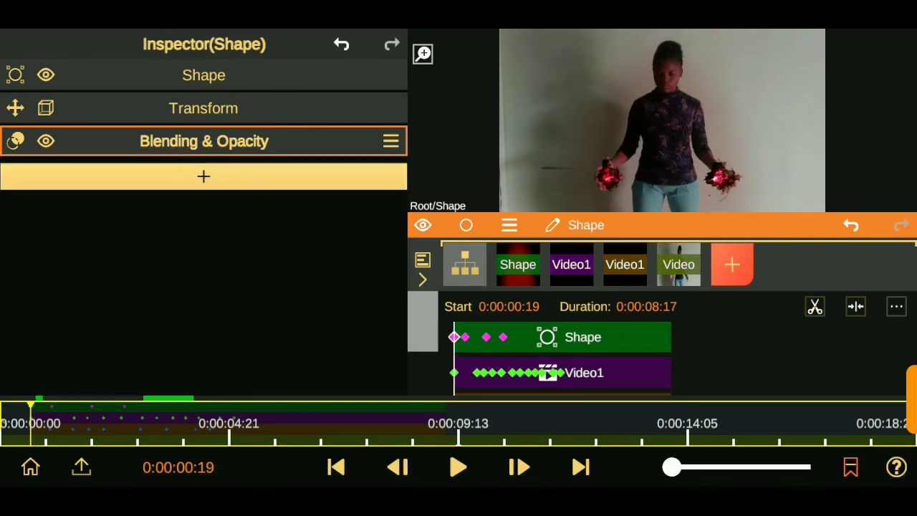
{"action": "left_click", "coordinate": [203, 141]}
{"action": "left_click", "coordinate": [174, 280]}
{"action": "left_click", "coordinate": [129, 90]}
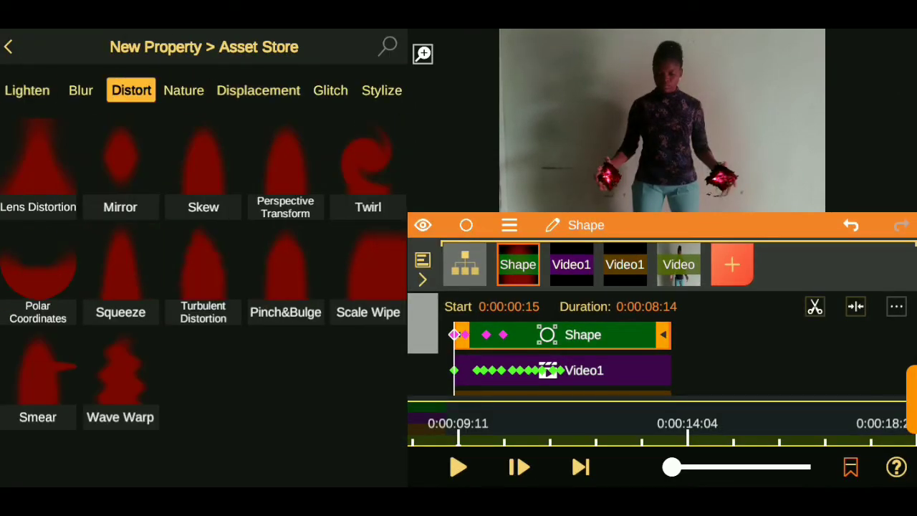
Enable Turbulent Distortion Center keyframing with a keyframe at the clip start.
{"action": "key", "text": "Escape"}
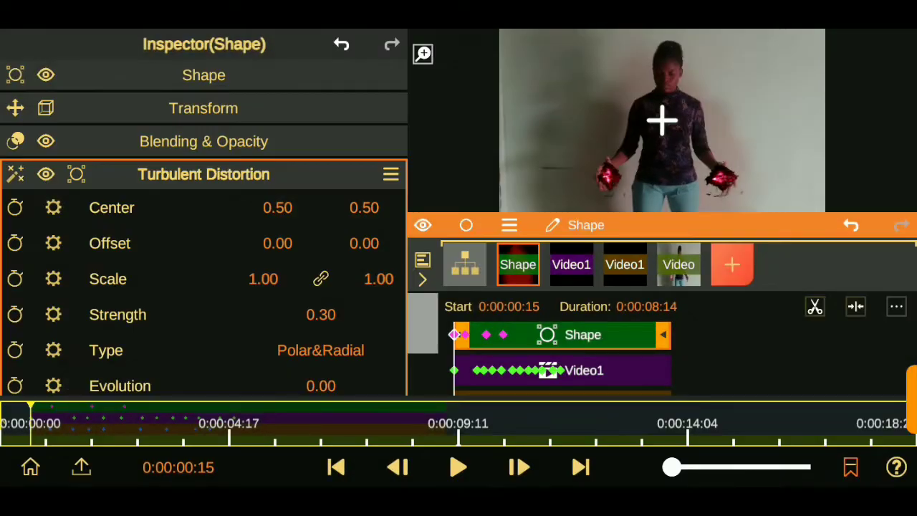
{"action": "left_click", "coordinate": [580, 466]}
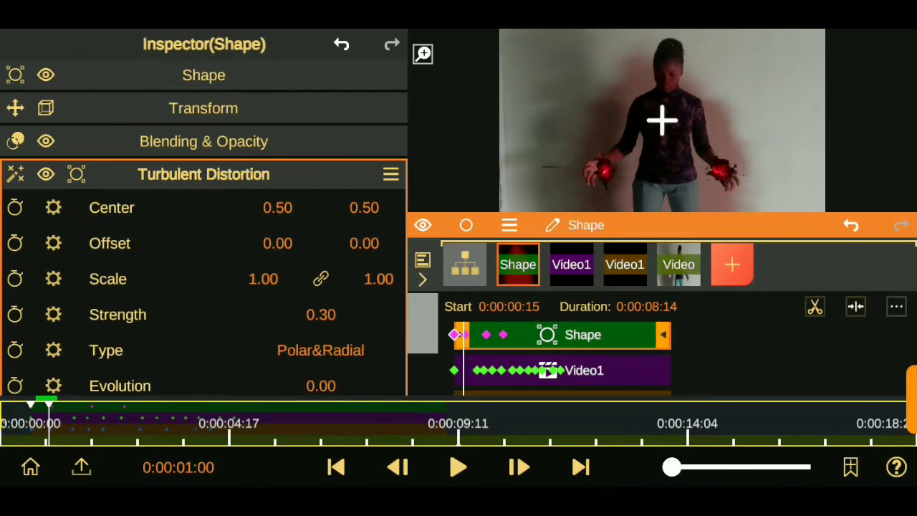
{"action": "left_click", "coordinate": [336, 466]}
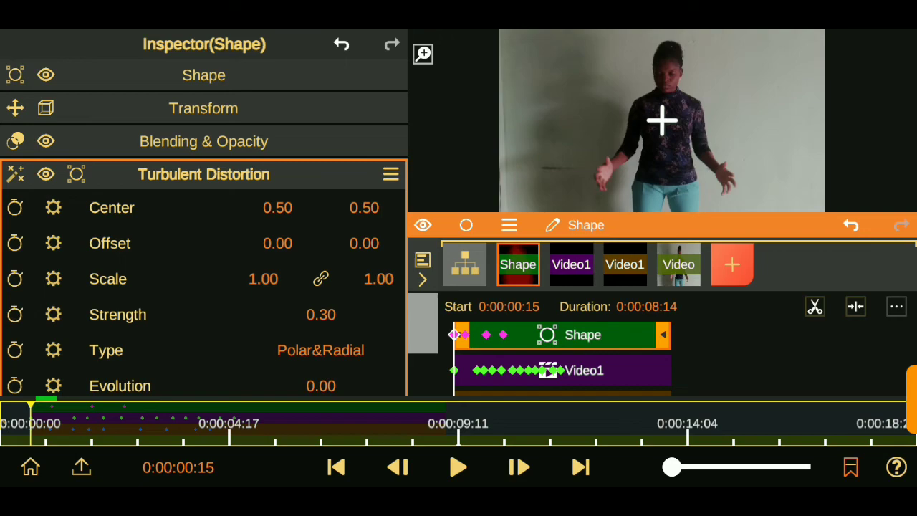
{"action": "left_click", "coordinate": [15, 207]}
{"action": "left_click", "coordinate": [15, 243]}
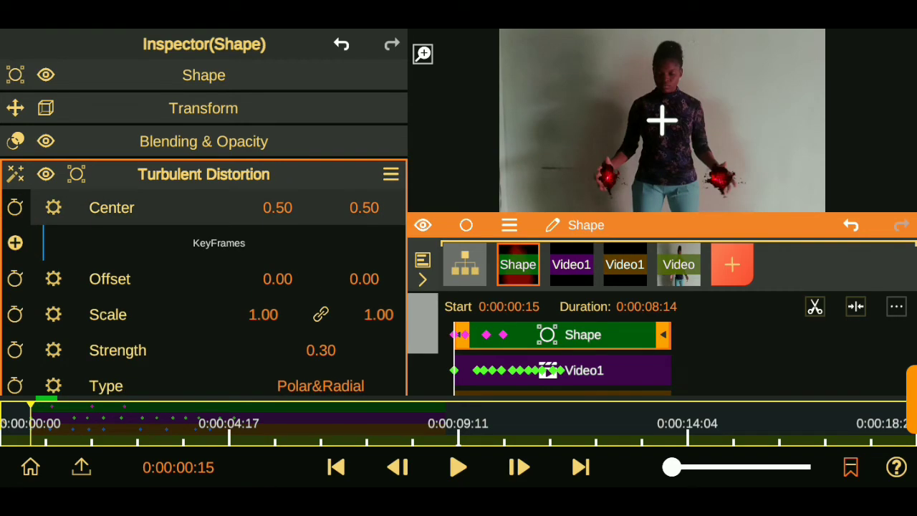
Keyframe the center at X 0.64, Y 0.37, then further right and lower at 0:00:01:22.
{"action": "left_click", "coordinate": [580, 467]}
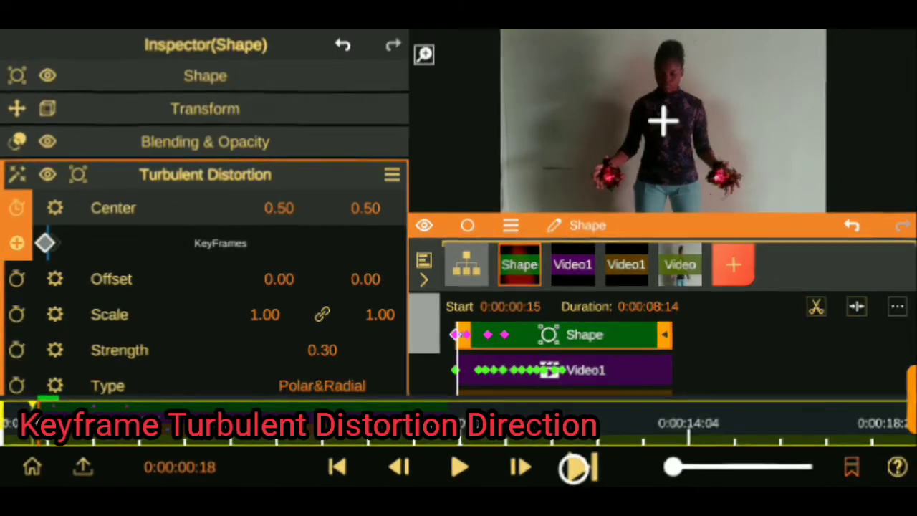
{"action": "left_click_drag", "start_coordinate": [363, 207], "coordinate": [368, 245]}
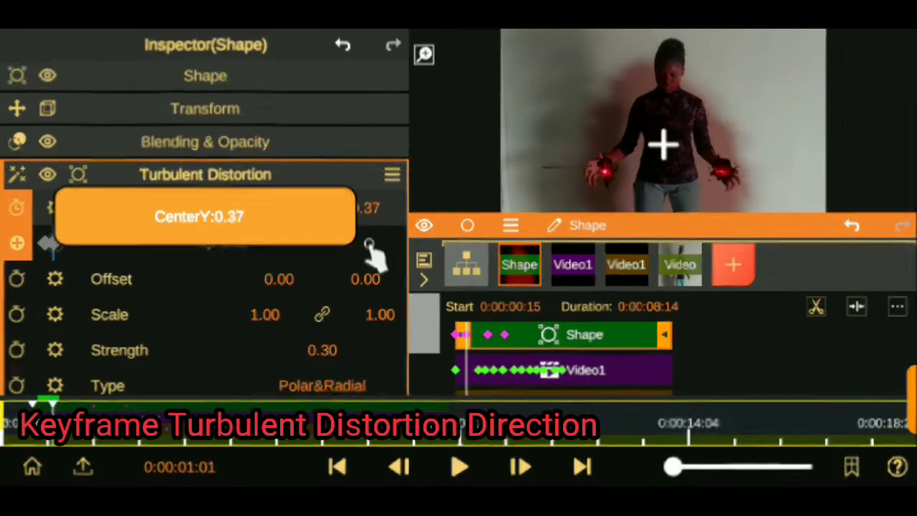
{"action": "left_click_drag", "start_coordinate": [277, 207], "coordinate": [308, 239]}
{"action": "left_click", "coordinate": [570, 467]}
{"action": "left_click", "coordinate": [580, 466]}
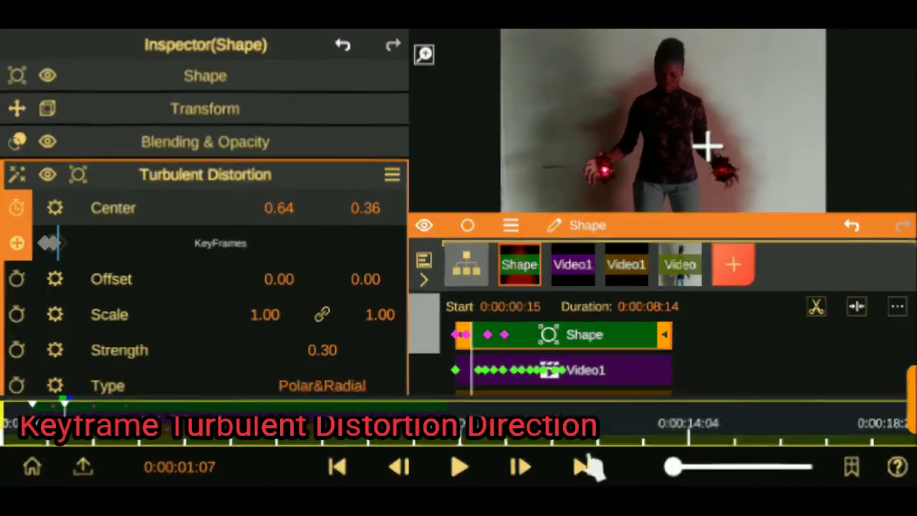
{"action": "left_click", "coordinate": [580, 466]}
{"action": "left_click", "coordinate": [580, 466]}
{"action": "left_click", "coordinate": [580, 466]}
{"action": "left_click", "coordinate": [585, 466]}
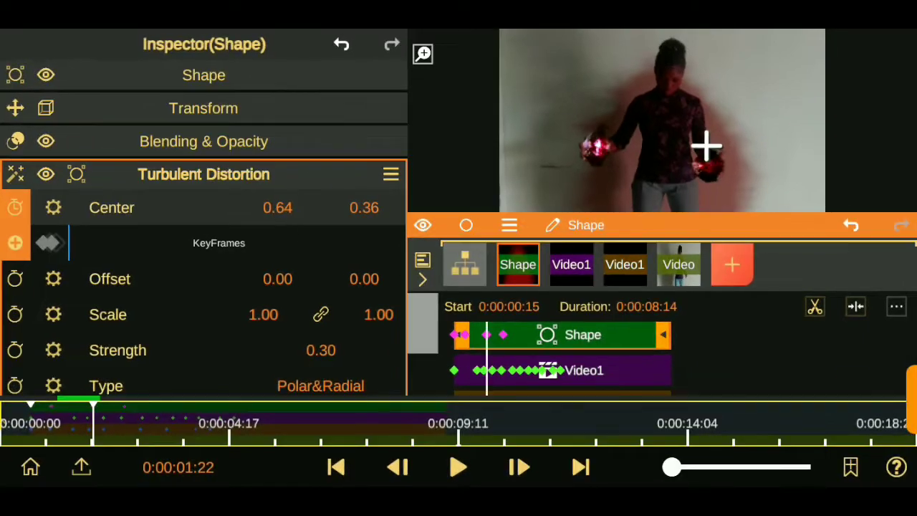
{"action": "left_click_drag", "start_coordinate": [278, 207], "coordinate": [353, 251]}
{"action": "left_click_drag", "start_coordinate": [365, 207], "coordinate": [378, 310]}
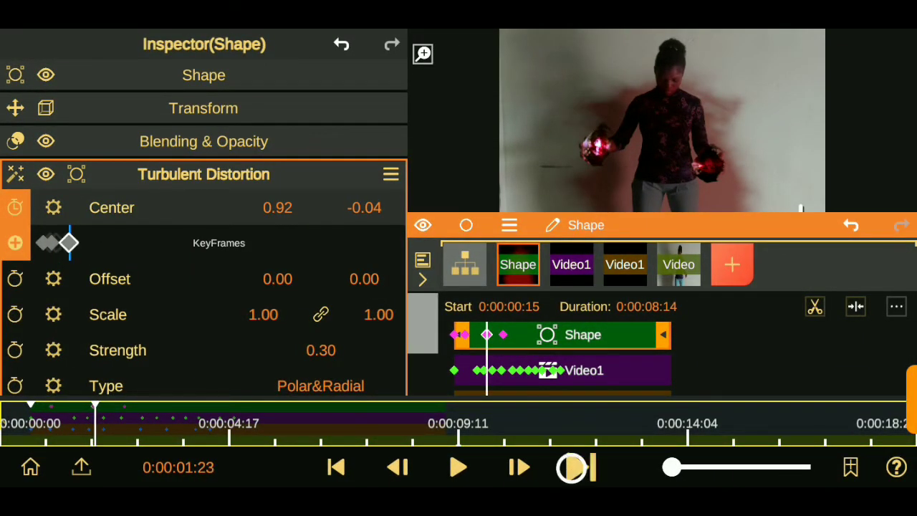
Keep keyframing the center further down, past -11 near the clip's end.
{"action": "left_click", "coordinate": [592, 469]}
{"action": "left_click_drag", "start_coordinate": [364, 207], "coordinate": [364, 308]}
{"action": "left_click", "coordinate": [587, 466]}
{"action": "left_click", "coordinate": [587, 466]}
{"action": "left_click", "coordinate": [586, 466]}
{"action": "left_click", "coordinate": [591, 462]}
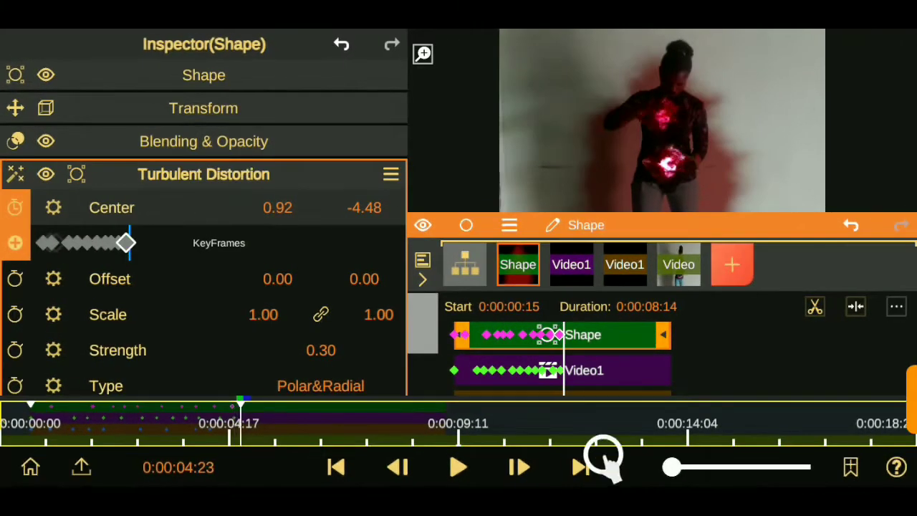
{"action": "left_click", "coordinate": [586, 466]}
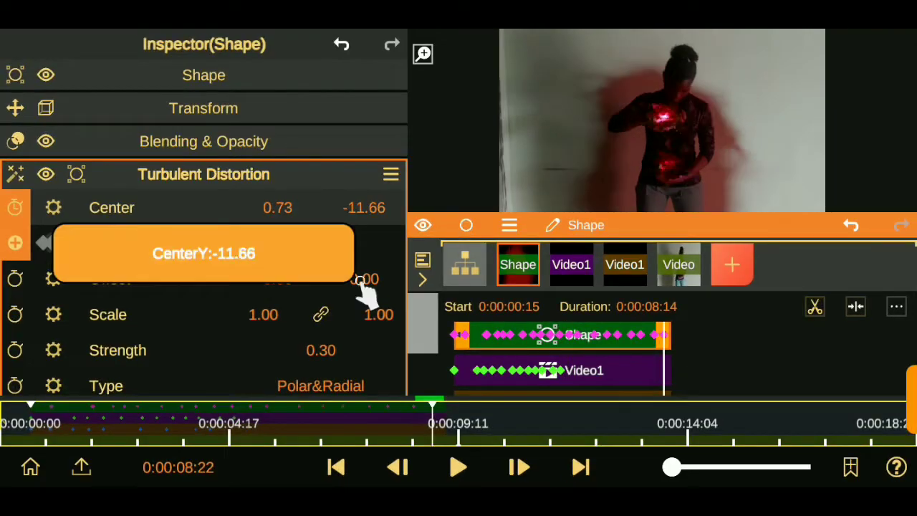
{"action": "mouse_move", "coordinate": [364, 207]}
{"action": "left_mouse_down"}
{"action": "mouse_move", "coordinate": [360, 266]}
{"action": "mouse_move", "coordinate": [376, 336]}
{"action": "left_mouse_up"}
{"action": "left_click", "coordinate": [586, 466]}
{"action": "left_click", "coordinate": [203, 174]}
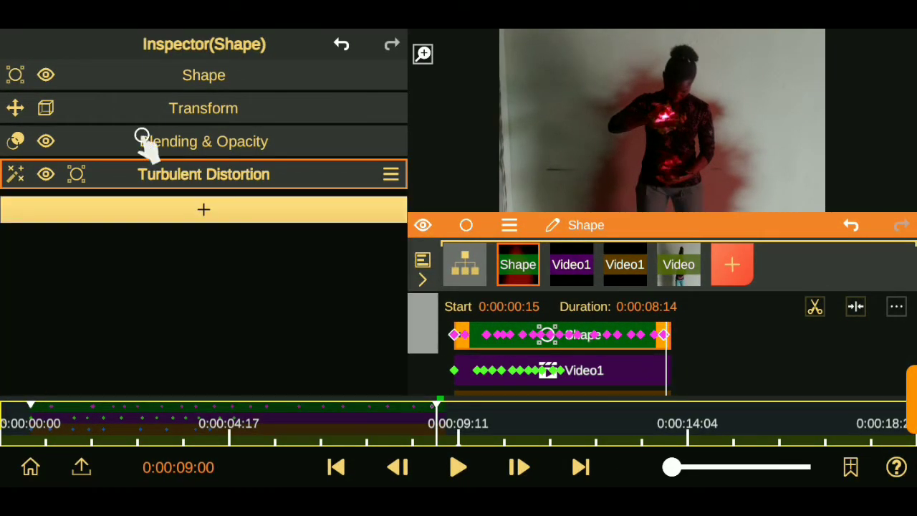
Move an opacity keyframe later in time and lower the first keyframe's opacity to 0.50.
{"action": "left_click", "coordinate": [203, 141]}
{"action": "left_click", "coordinate": [106, 422]}
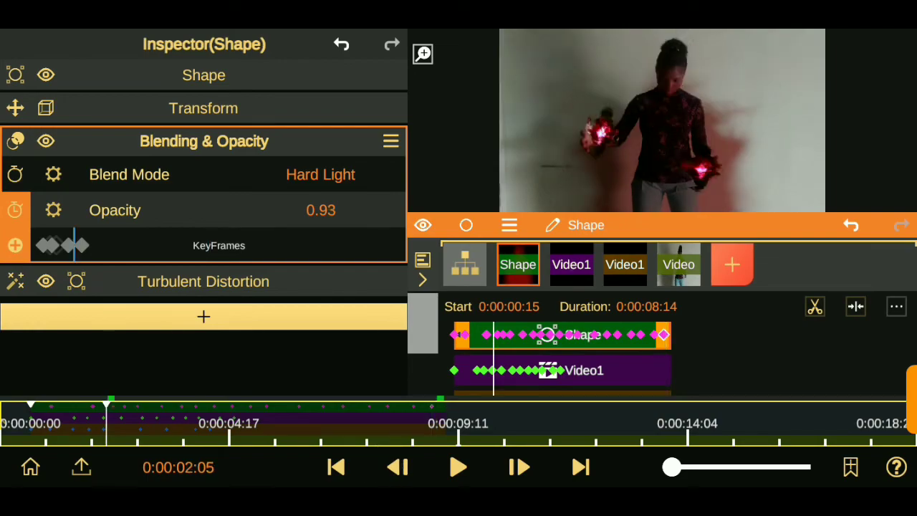
{"action": "left_click_drag", "start_coordinate": [83, 258], "coordinate": [300, 326]}
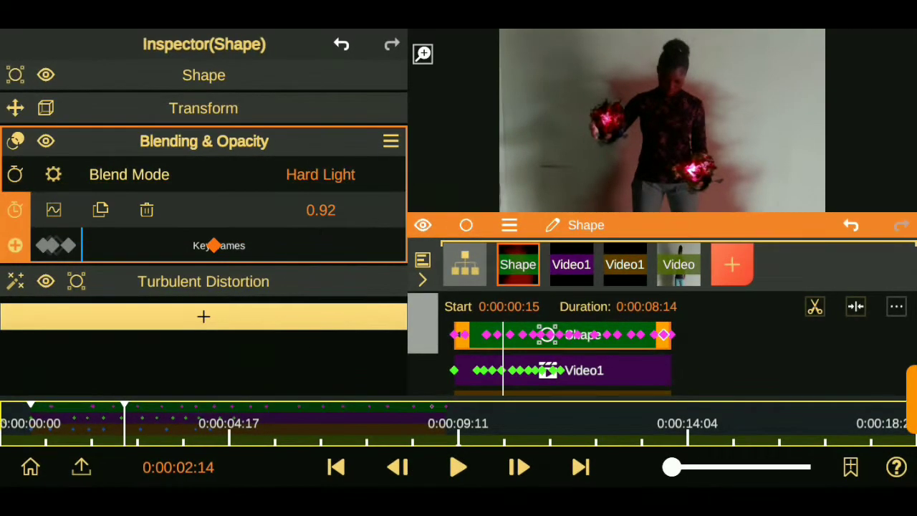
{"action": "left_click_drag", "start_coordinate": [212, 423], "coordinate": [369, 423]}
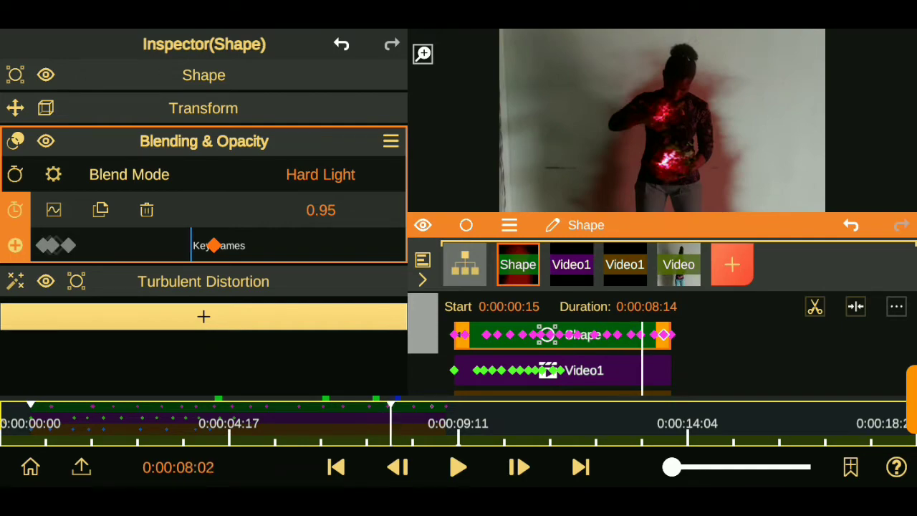
{"action": "left_click", "coordinate": [205, 244]}
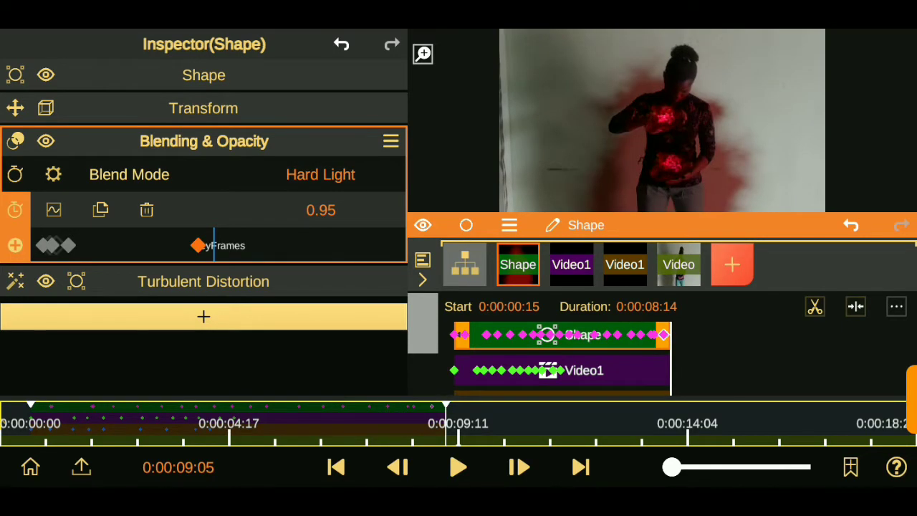
{"action": "left_click", "coordinate": [41, 245]}
{"action": "left_click_drag", "start_coordinate": [320, 210], "coordinate": [334, 272]}
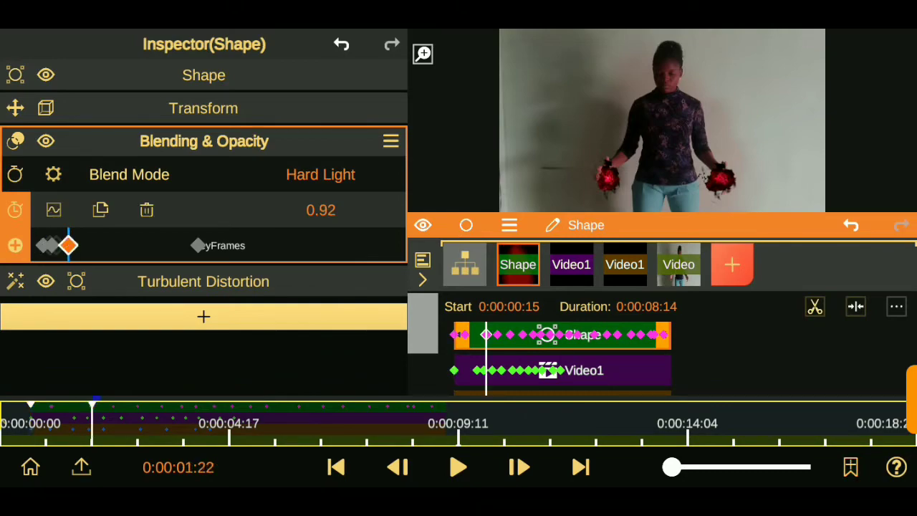
Set the first keyframe's opacity to 0.90 and the 0:00:02:10 keyframe to 0.70.
{"action": "left_click", "coordinate": [42, 245]}
{"action": "left_click_drag", "start_coordinate": [66, 245], "coordinate": [120, 245]}
{"action": "left_click", "coordinate": [52, 245]}
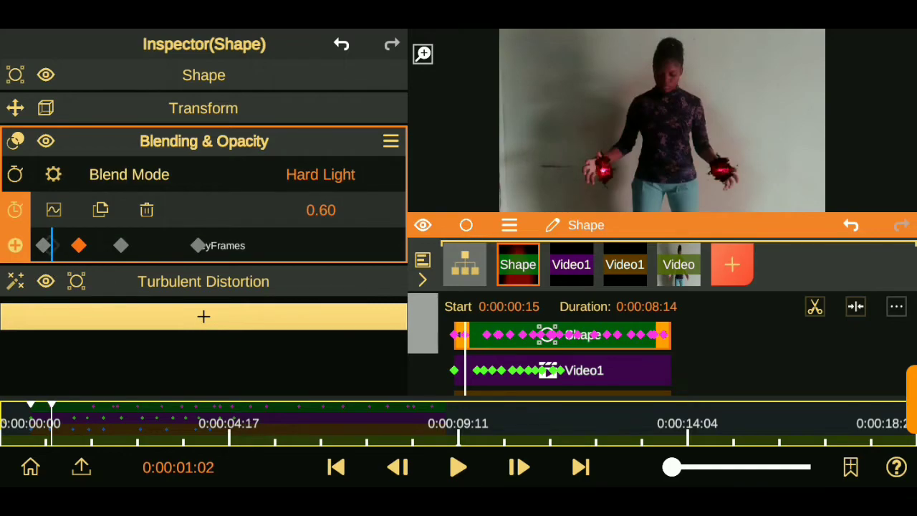
{"action": "left_click", "coordinate": [78, 245]}
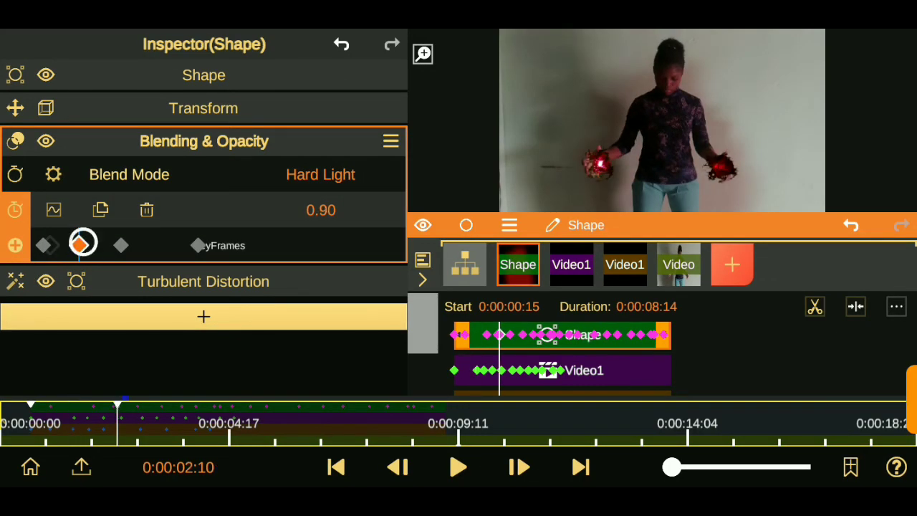
{"action": "left_click_drag", "start_coordinate": [323, 241], "coordinate": [340, 305]}
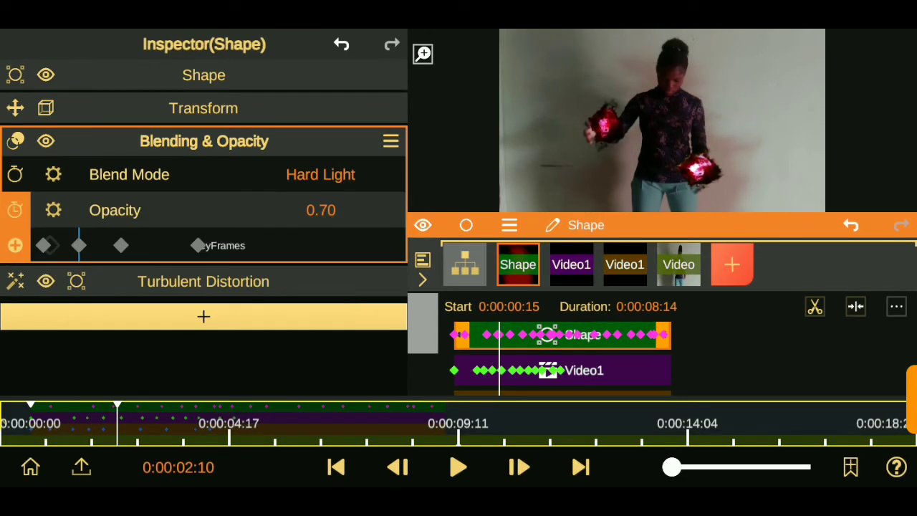
{"action": "left_click_drag", "start_coordinate": [321, 215], "coordinate": [343, 301]}
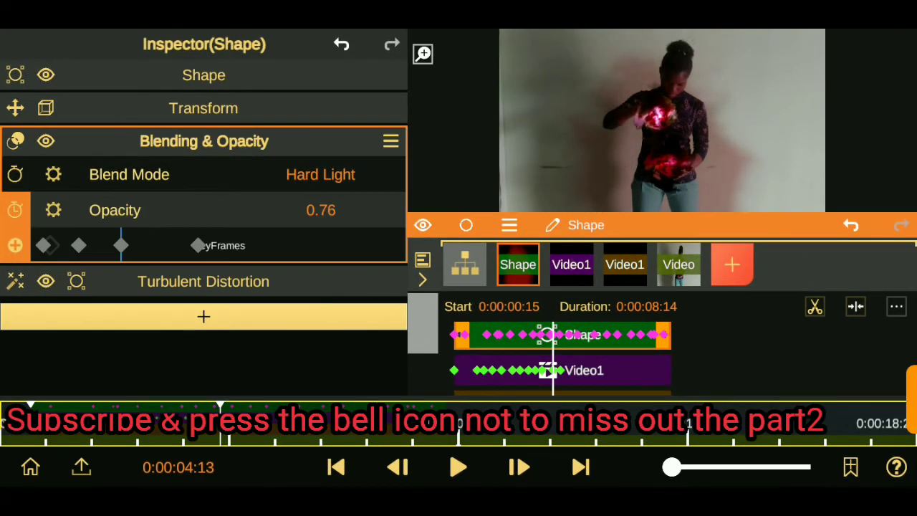
Shift the third keyframe slightly later and lower the last keyframe's opacity to 0.87.
{"action": "left_click", "coordinate": [121, 245]}
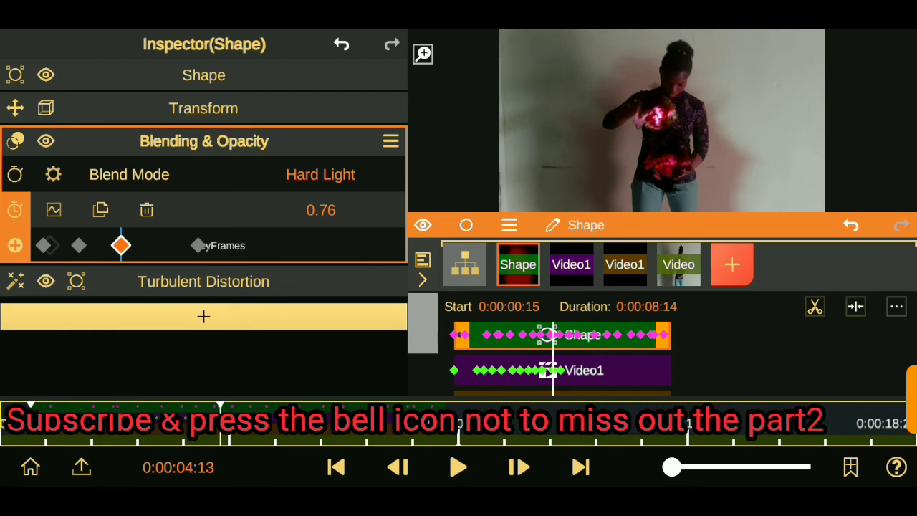
{"action": "left_click_drag", "start_coordinate": [120, 244], "coordinate": [141, 245]}
{"action": "left_click", "coordinate": [198, 245]}
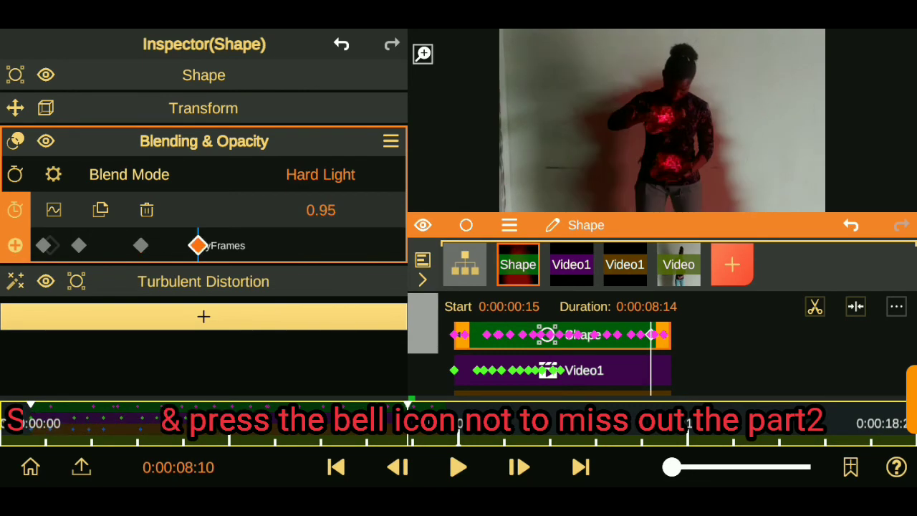
{"action": "mouse_move", "coordinate": [321, 210]}
{"action": "left_mouse_down"}
{"action": "mouse_move", "coordinate": [329, 247]}
{"action": "mouse_move", "coordinate": [322, 256]}
{"action": "mouse_move", "coordinate": [325, 231]}
{"action": "mouse_move", "coordinate": [337, 245]}
{"action": "left_mouse_up"}
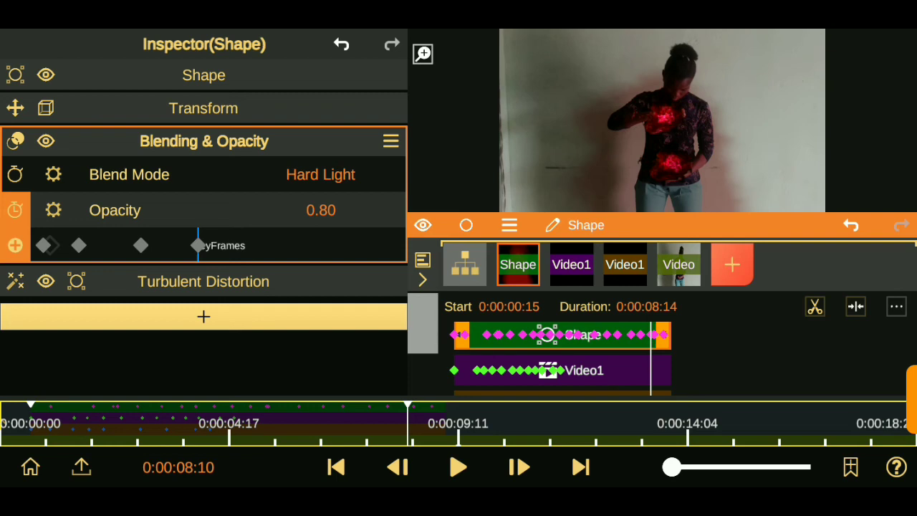
{"action": "left_click", "coordinate": [138, 138]}
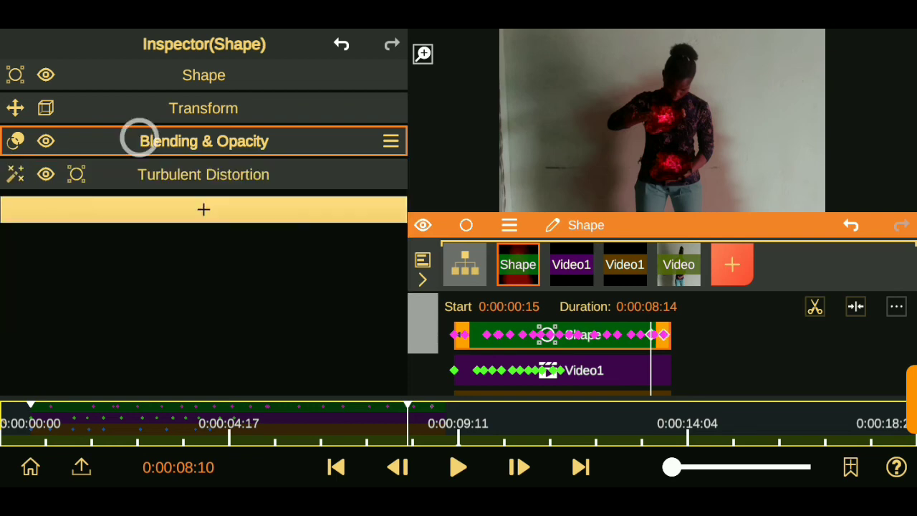
{"action": "left_click", "coordinate": [732, 265]}
Select the Image layer in the root view and extend its clip to about 18 seconds.
{"action": "left_click", "coordinate": [419, 268]}
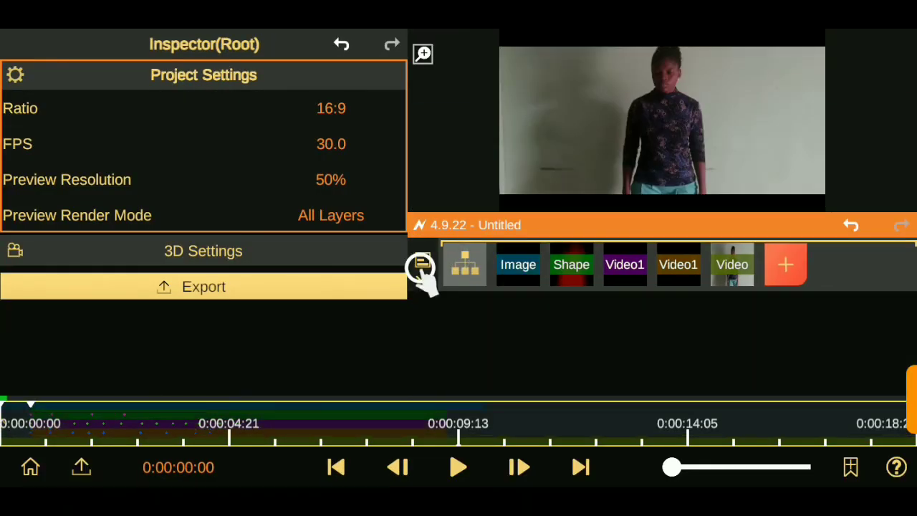
{"action": "left_click", "coordinate": [584, 336]}
{"action": "left_click_drag", "start_coordinate": [743, 389], "coordinate": [791, 389]}
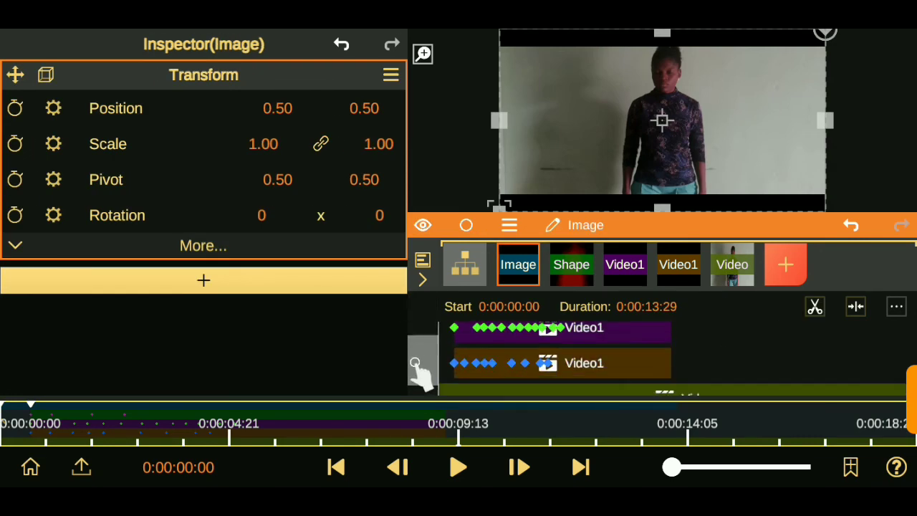
{"action": "left_click_drag", "start_coordinate": [415, 358], "coordinate": [427, 313]}
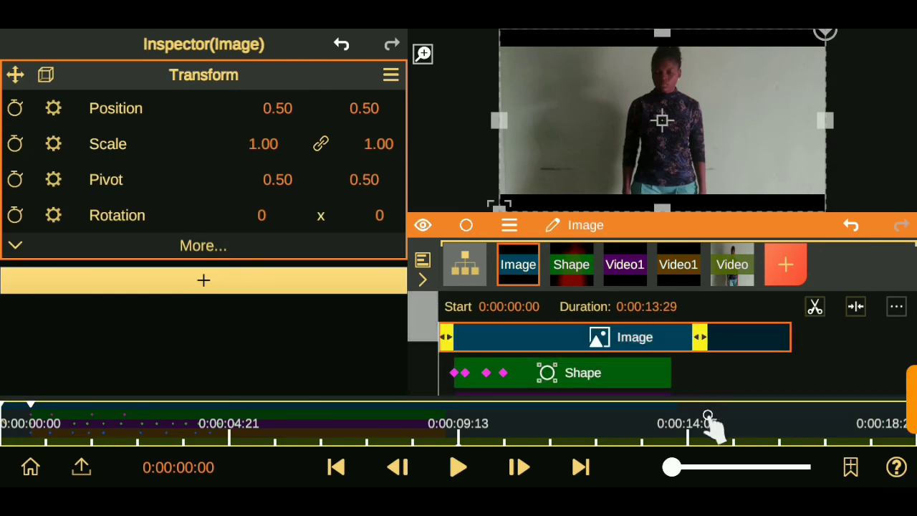
{"action": "left_click_drag", "start_coordinate": [697, 337], "coordinate": [907, 337]}
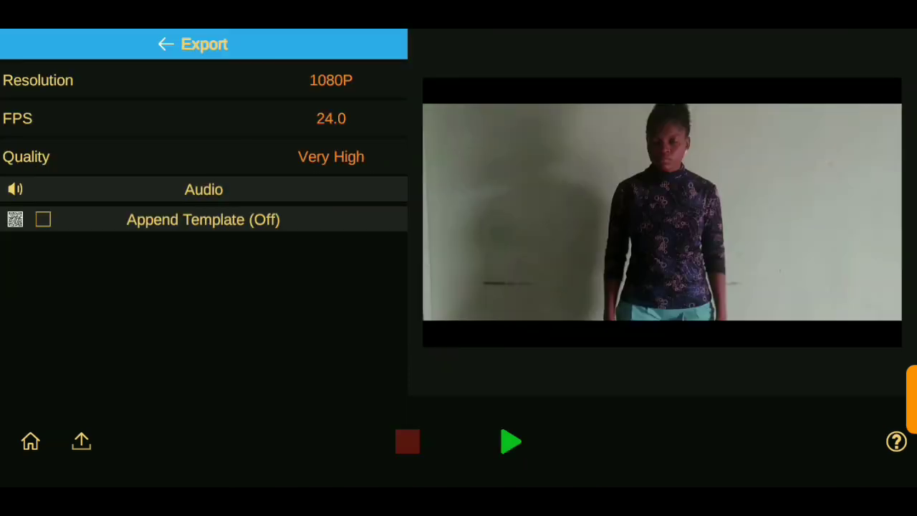